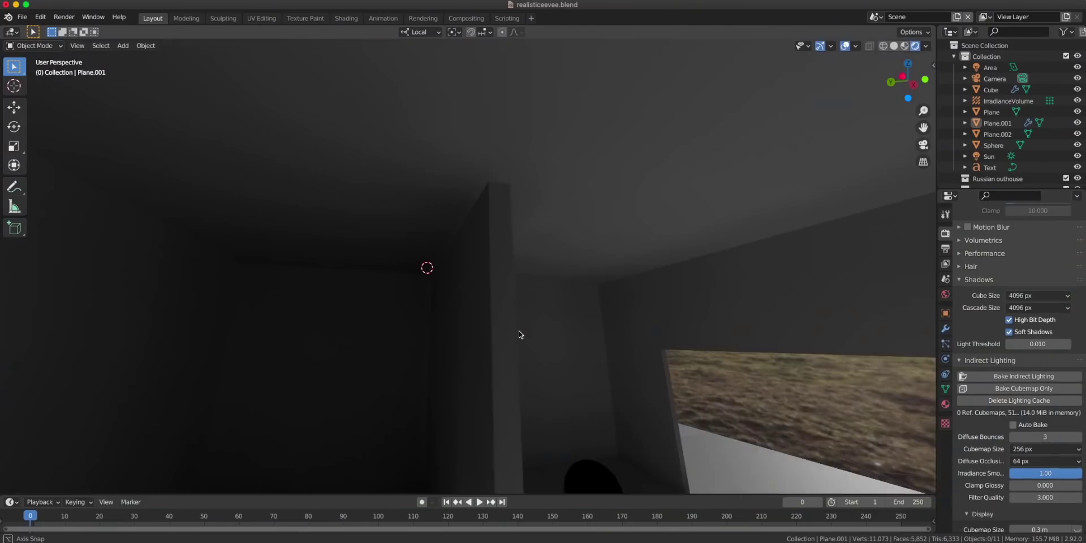
middle_click_drag(518, 337, 534, 353)
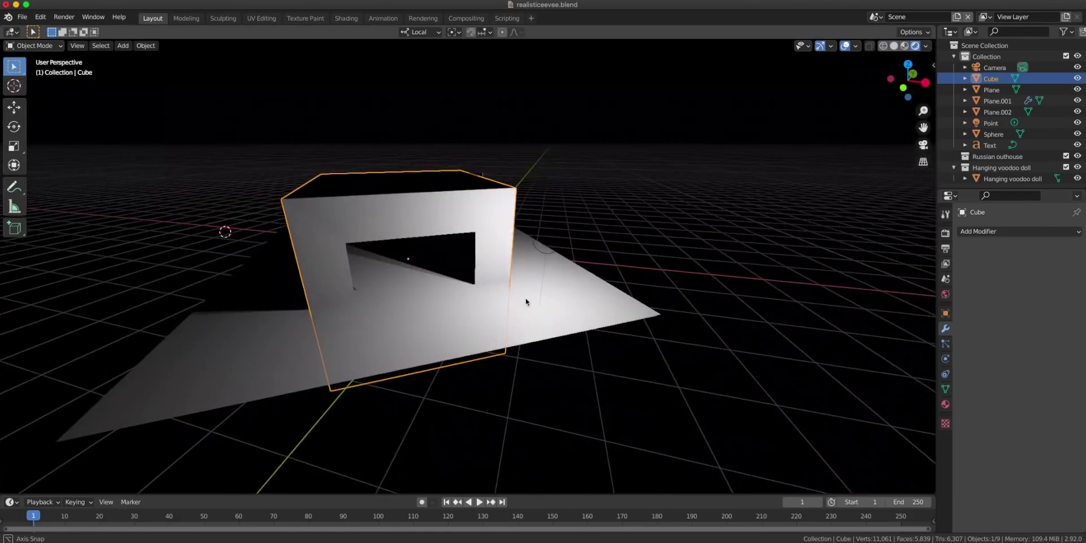
- Add a Solidify modifier to the cube and set its thickness to -0.067 m
mouse_move(524, 301)
middle_mouse_down()
mouse_move(590, 291)
mouse_move(606, 303)
mouse_move(527, 261)
mouse_move(492, 280)
mouse_move(457, 259)
mouse_move(617, 357)
middle_mouse_up()
scroll(588, 292, "up", 5)
left_click(1010, 232)
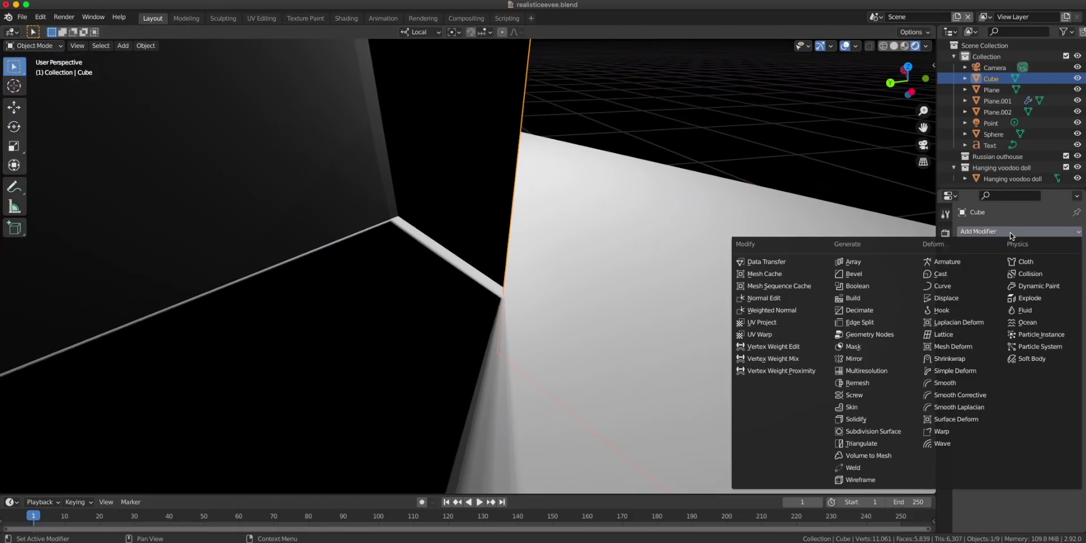
left_click(871, 420)
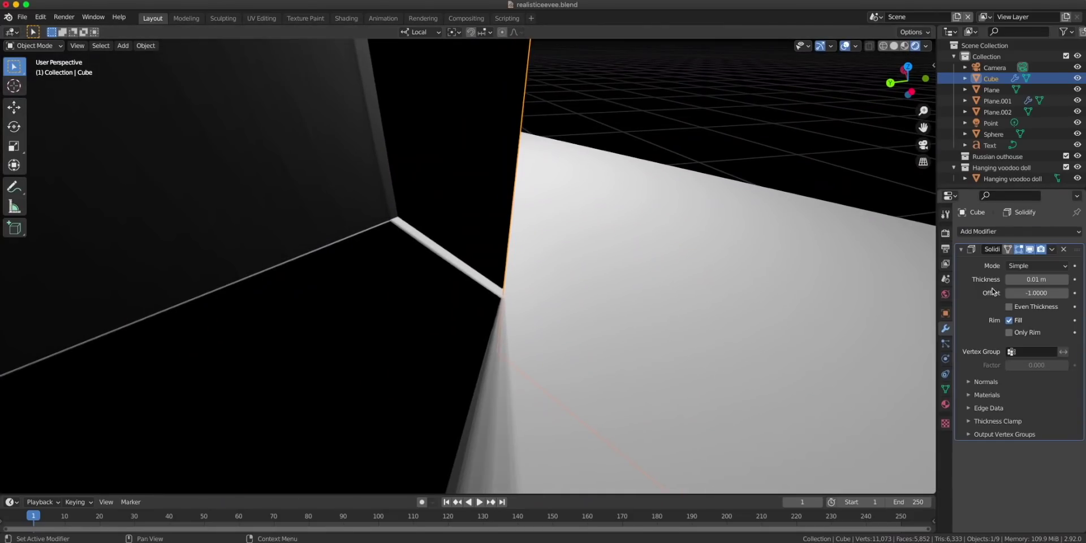
left_click_drag(1026, 278, 970, 278)
middle_click_drag(710, 347, 917, 320)
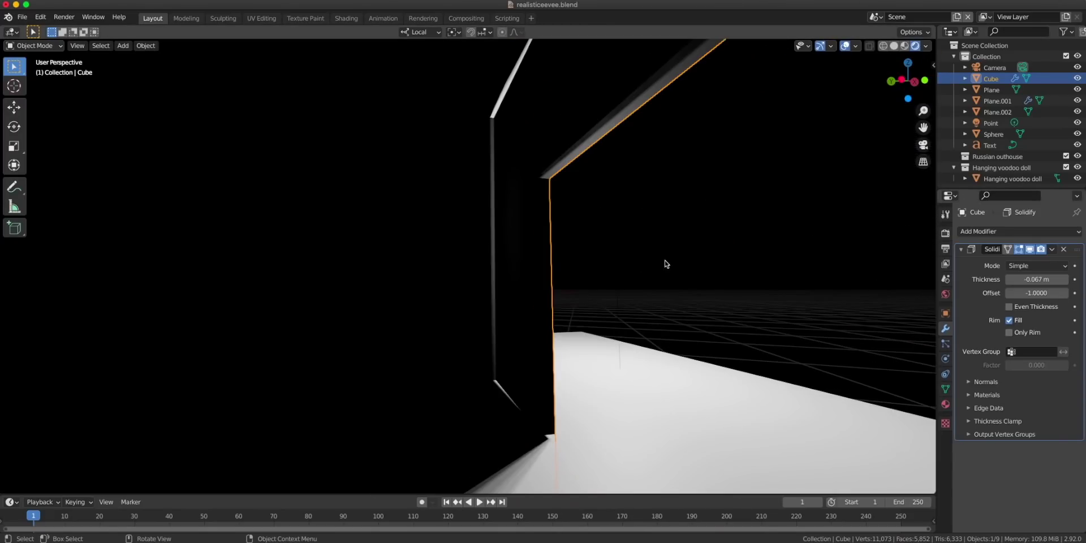
middle_click_drag(773, 254, 739, 198)
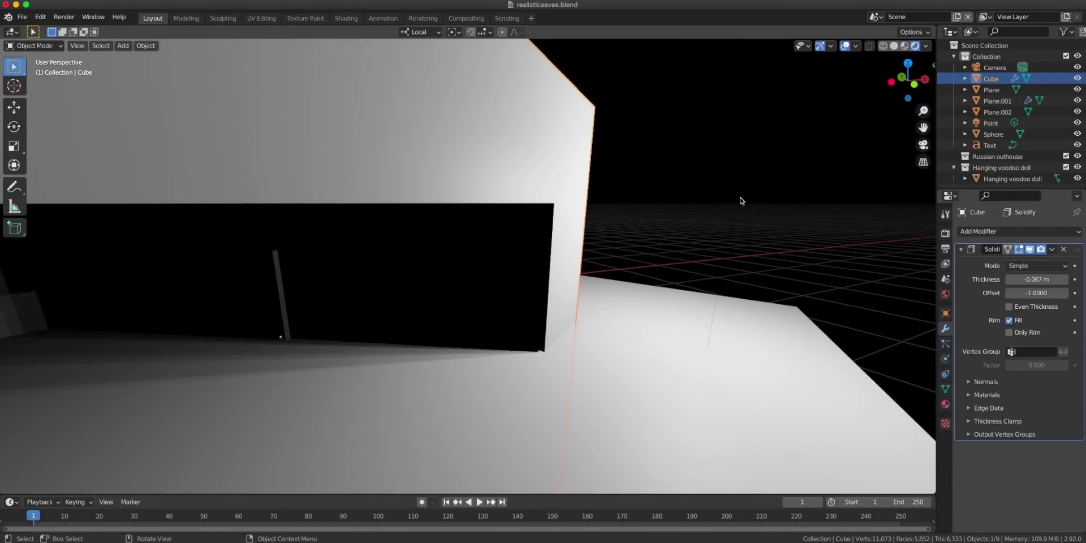
- Select the point light beside the building and reduce its shadow bias to 0.001
left_click(736, 193)
middle_click_drag(480, 300, 571, 266)
left_click(945, 359)
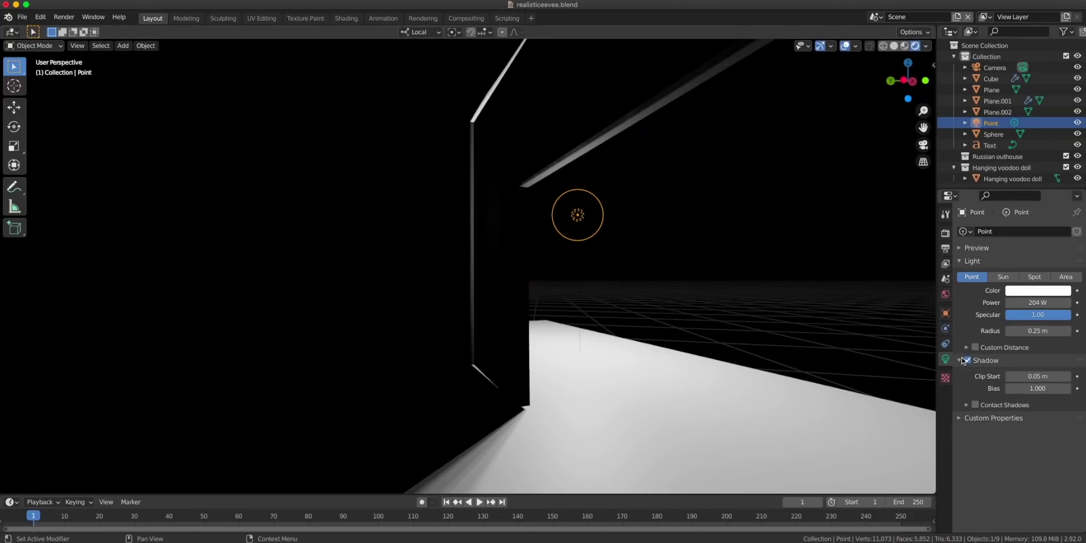
left_click(1038, 388)
type("0.01")
key("Return")
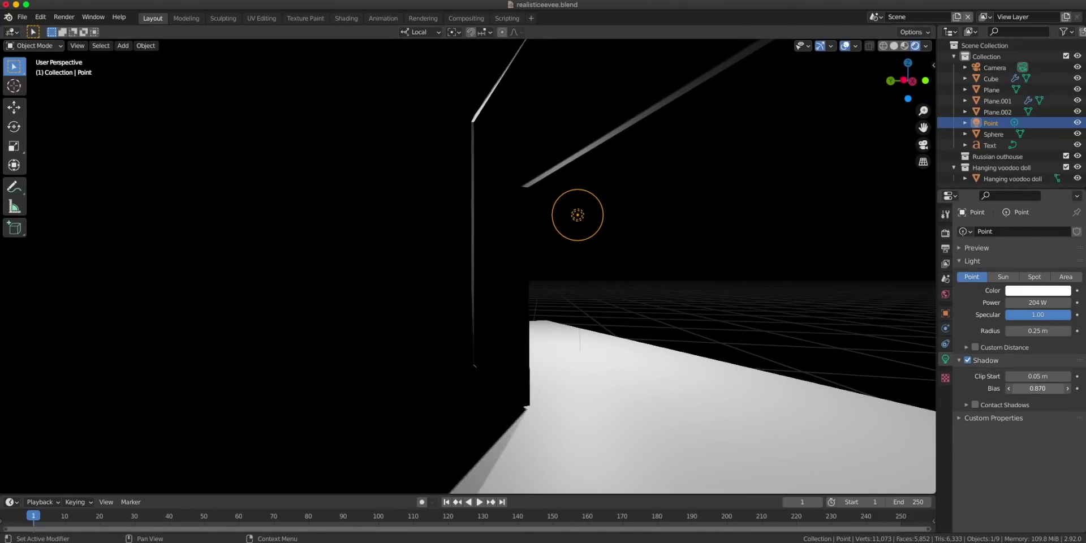
left_click_drag(1038, 389, 1012, 389)
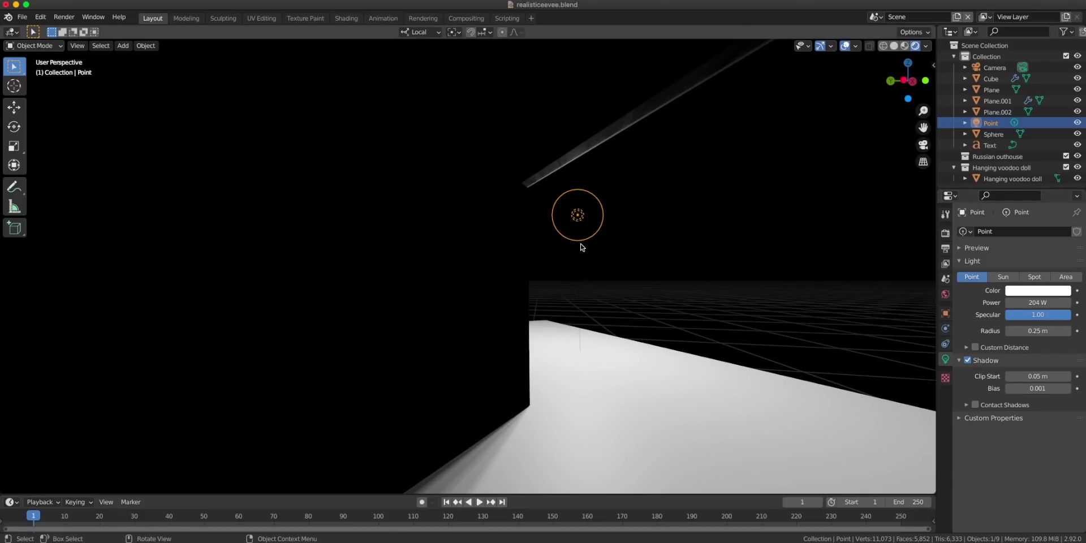
middle_click_drag(584, 256, 515, 286)
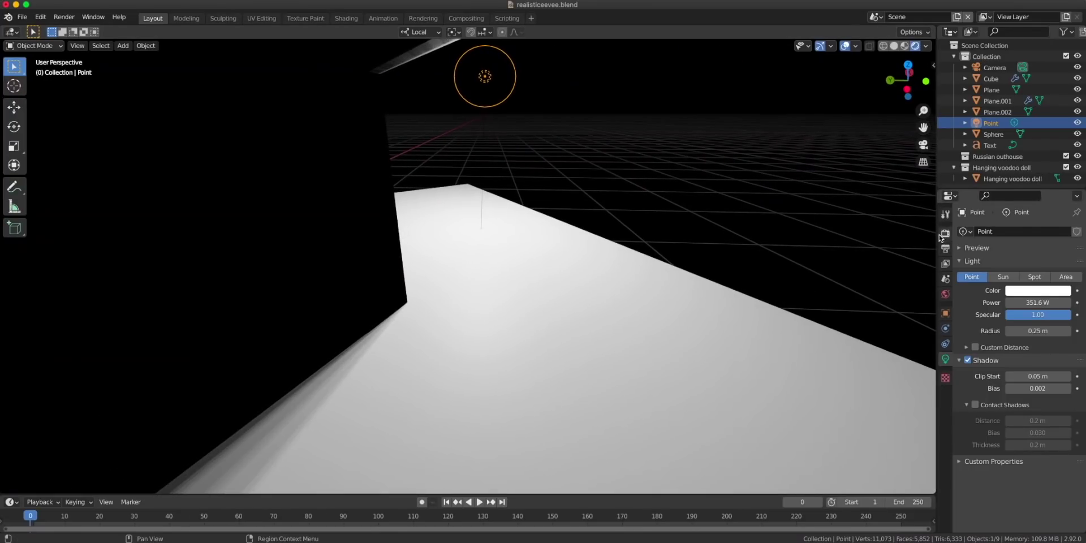
- Enable High Bit Depth for shadows in the Eevee render settings
left_click(942, 231)
scroll(989, 442, "down", 9)
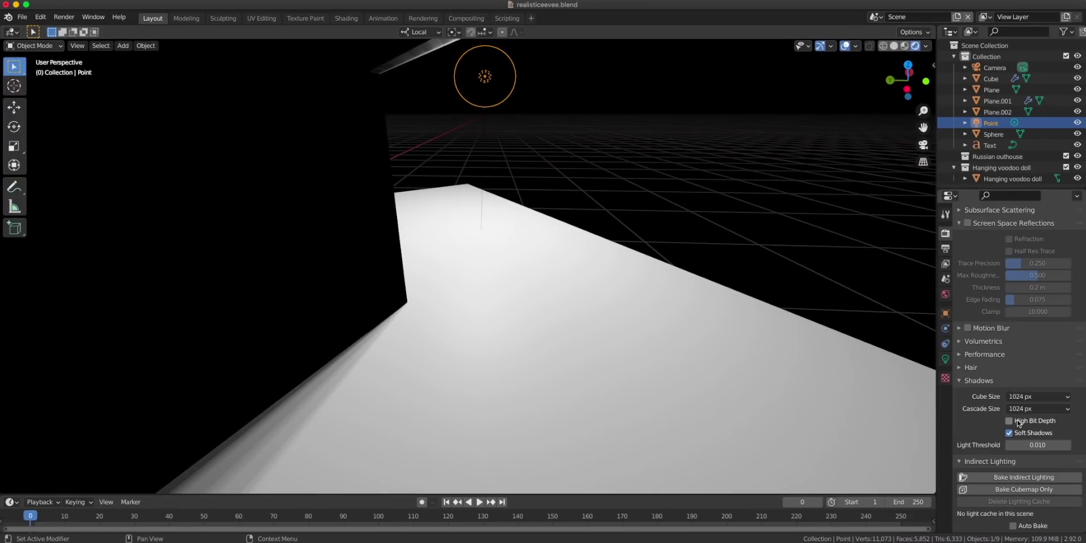
left_click(1014, 421)
middle_click_drag(531, 249, 421, 221)
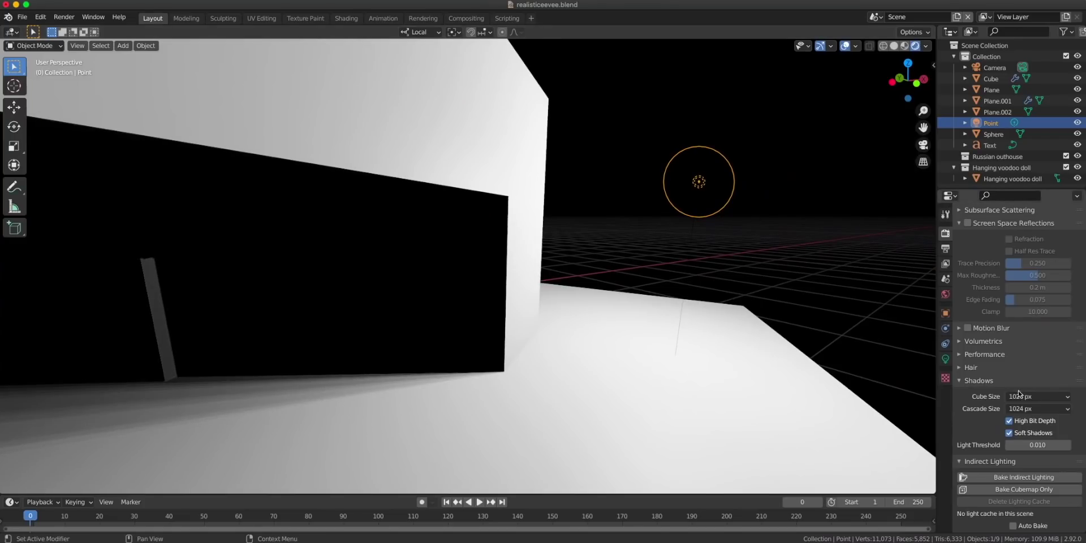
- Enable Contact Shadows on the point light
left_click(945, 360)
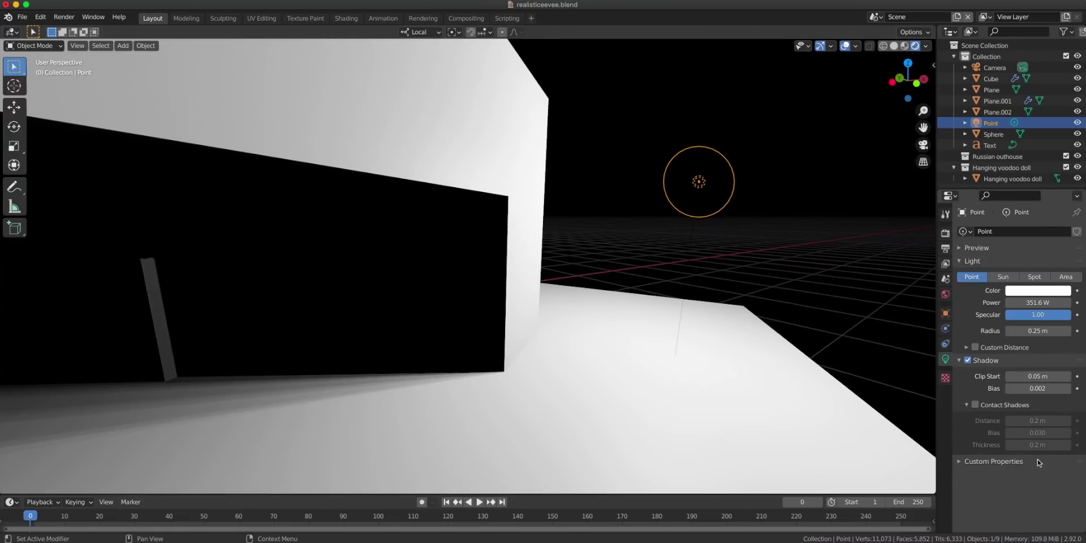
left_click(975, 405)
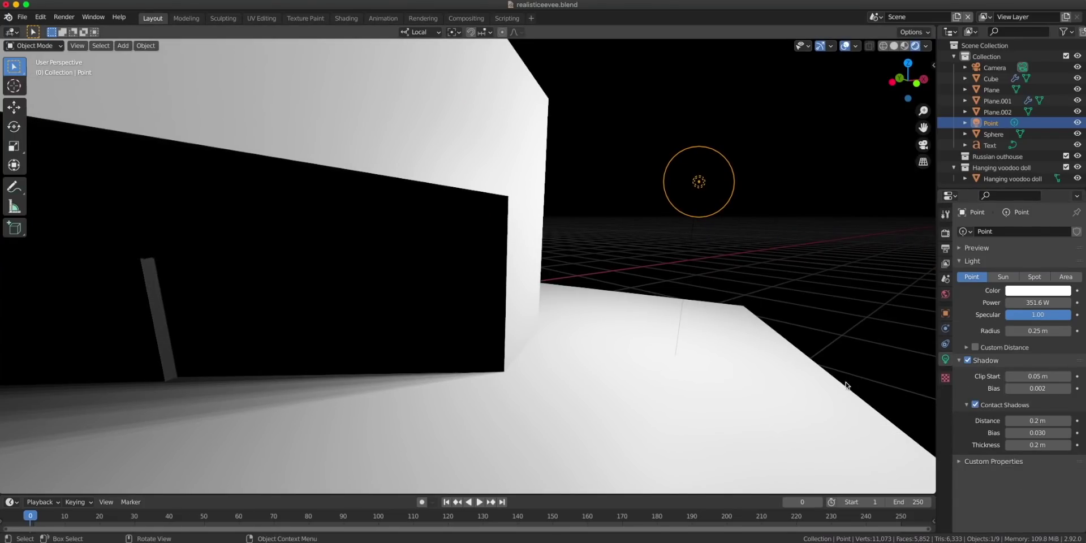
middle_click_drag(846, 385, 795, 410)
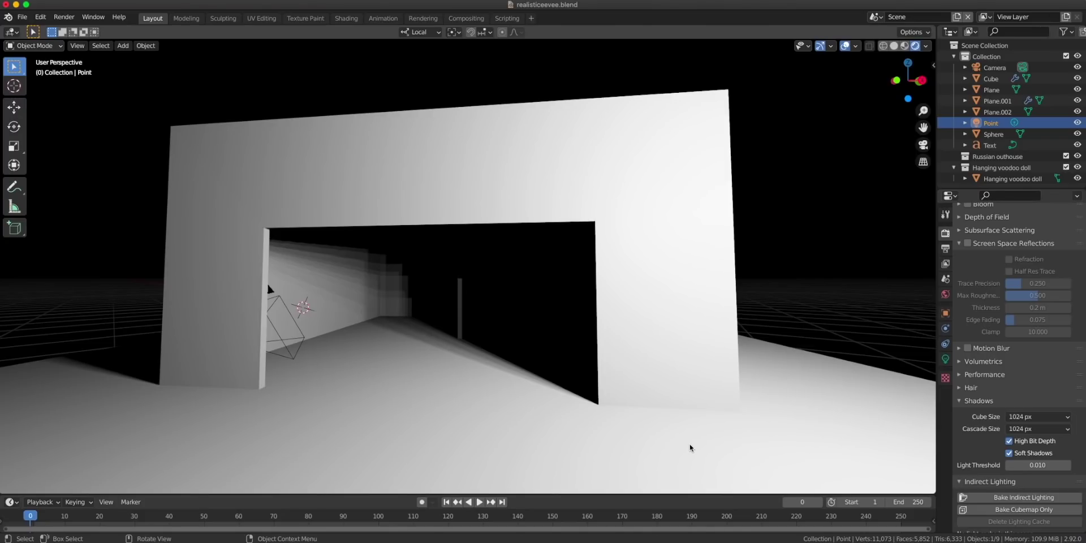
- Switch Soft Shadows off and back on to compare, and set the render and viewport samples to 256
left_click(1009, 453)
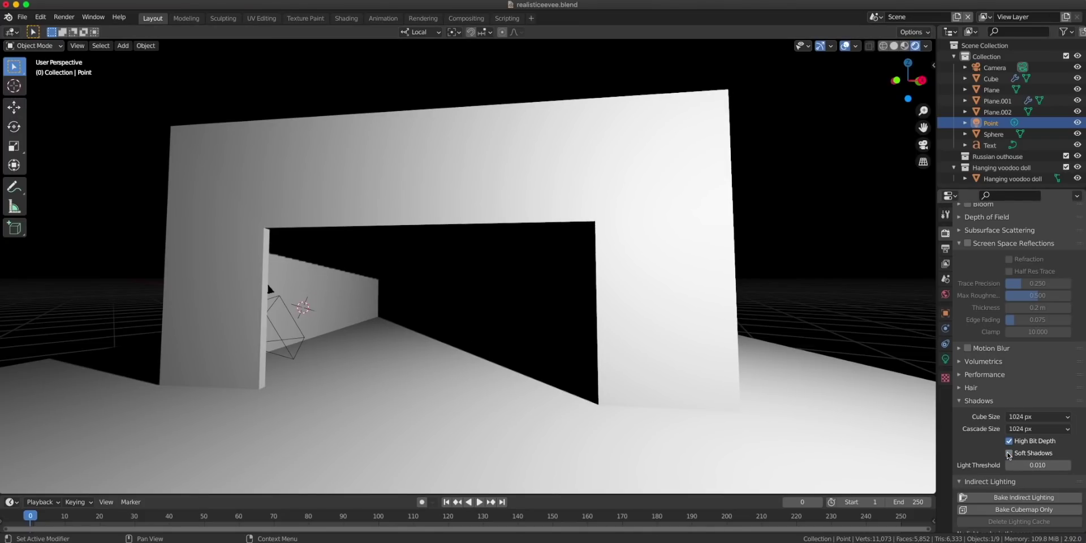
left_click(1009, 453)
scroll(1017, 413, "up", 6)
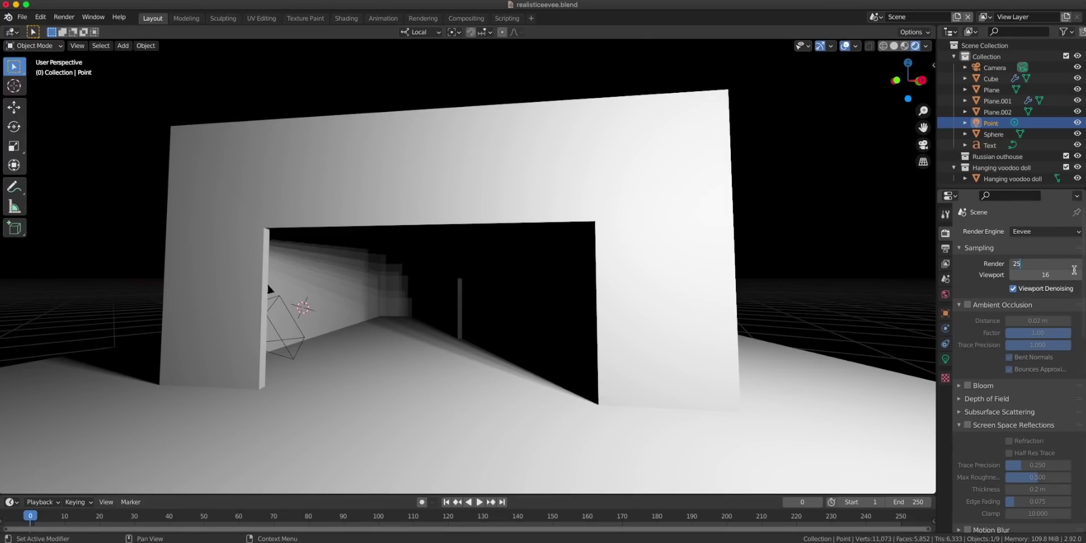
key("Return")
middle_click_drag(551, 366, 523, 365)
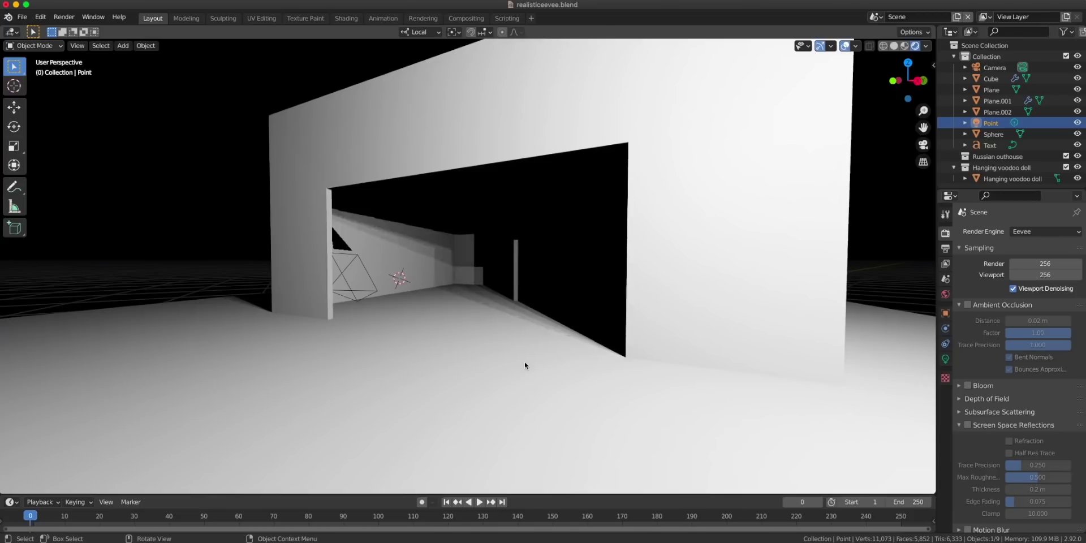
scroll(496, 323, "up", 4)
scroll(496, 322, "up", 2)
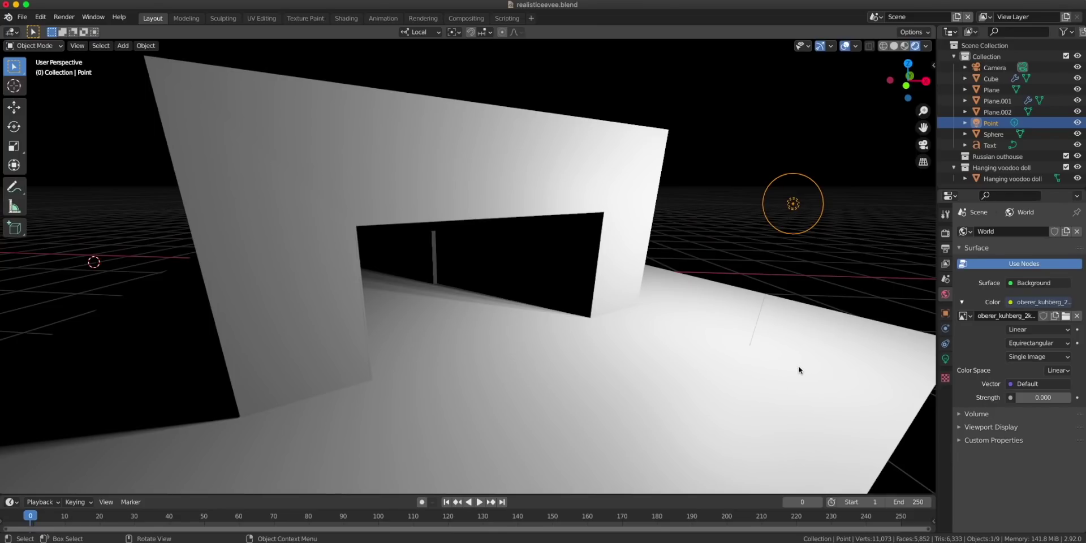
- Delete the point light and set the world background strength to 1
key("x")
left_click(794, 231)
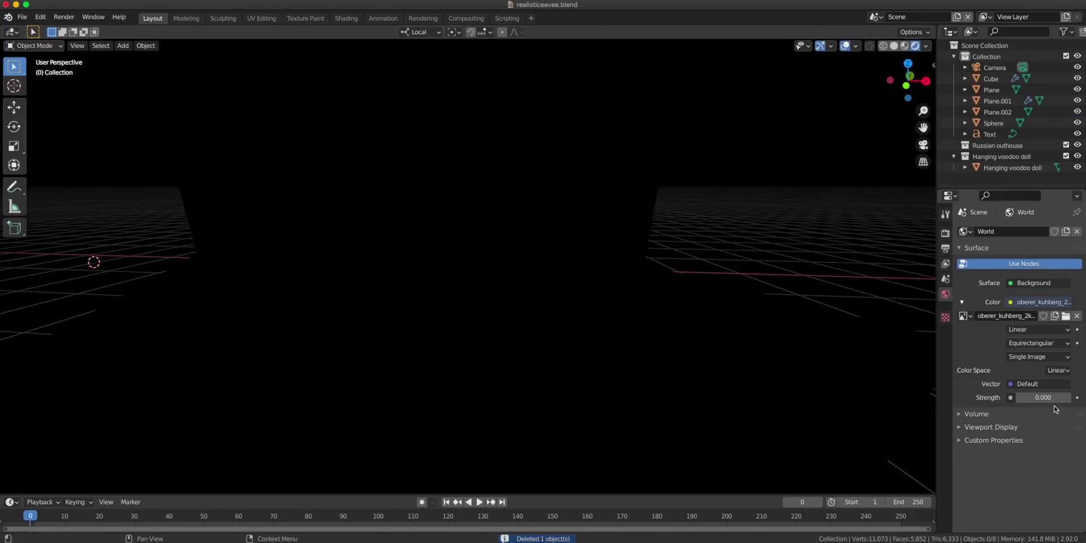
type("1")
key("Return")
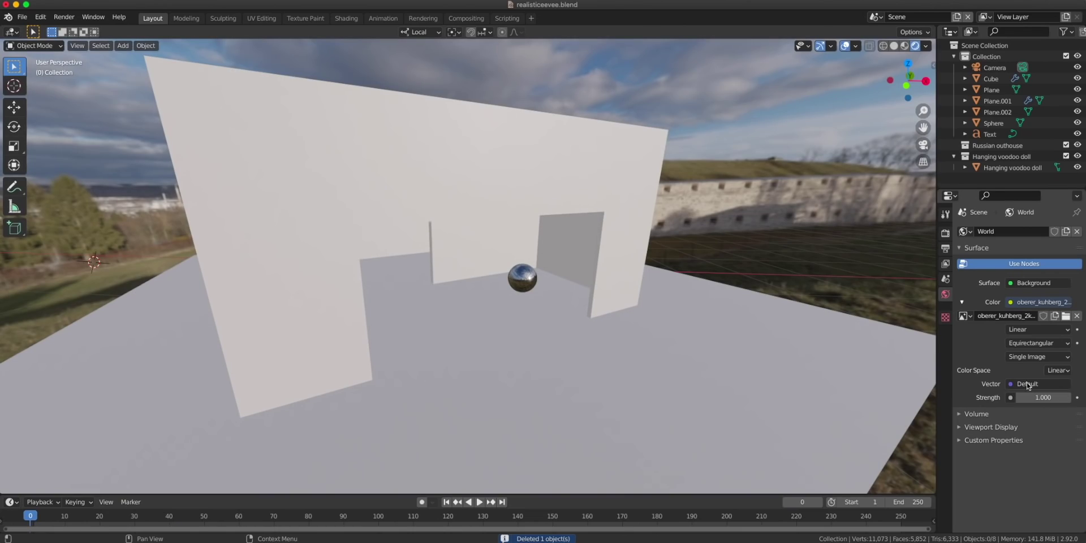
scroll(569, 317, "down", 8)
middle_click_drag(569, 316, 509, 243)
scroll(508, 239, "up", 8)
middle_click_drag(526, 287, 537, 307)
middle_click_drag(616, 347, 568, 340)
scroll(708, 356, "down", 5)
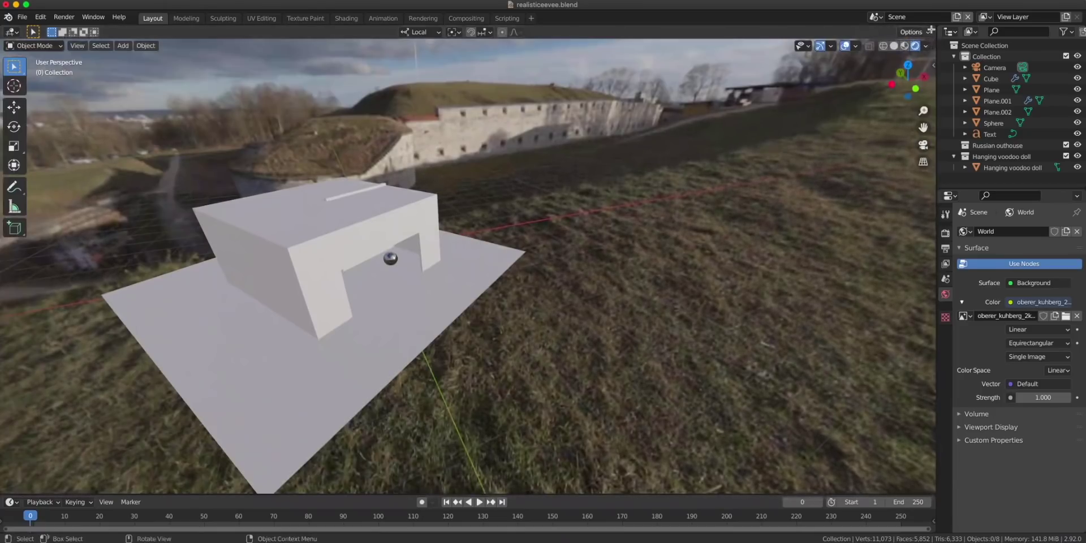
- Split off a second area beside the 3D view and show the world's shader nodes in it
left_click_drag(932, 28, 538, 32)
left_click(550, 32)
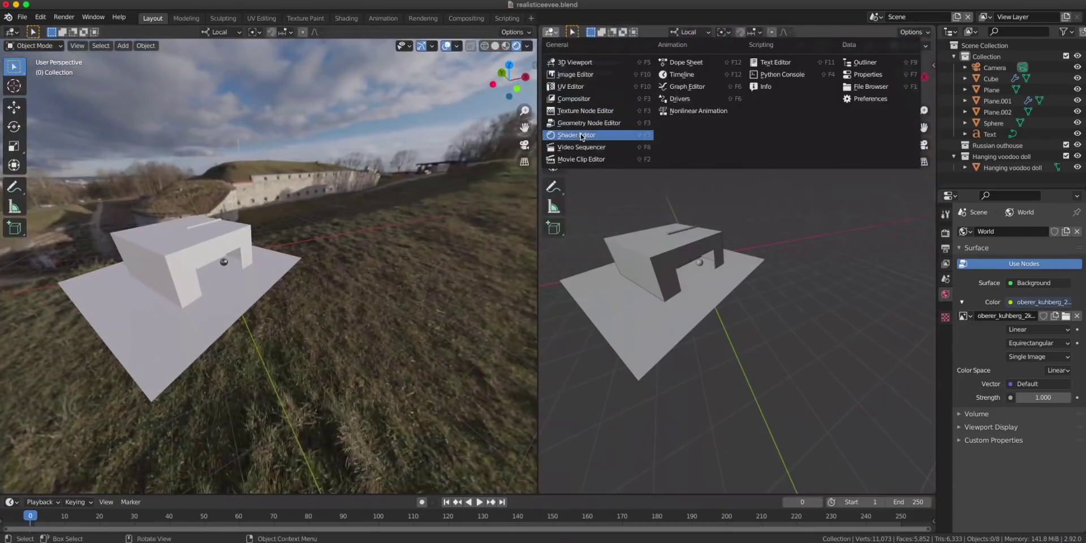
left_click(582, 135)
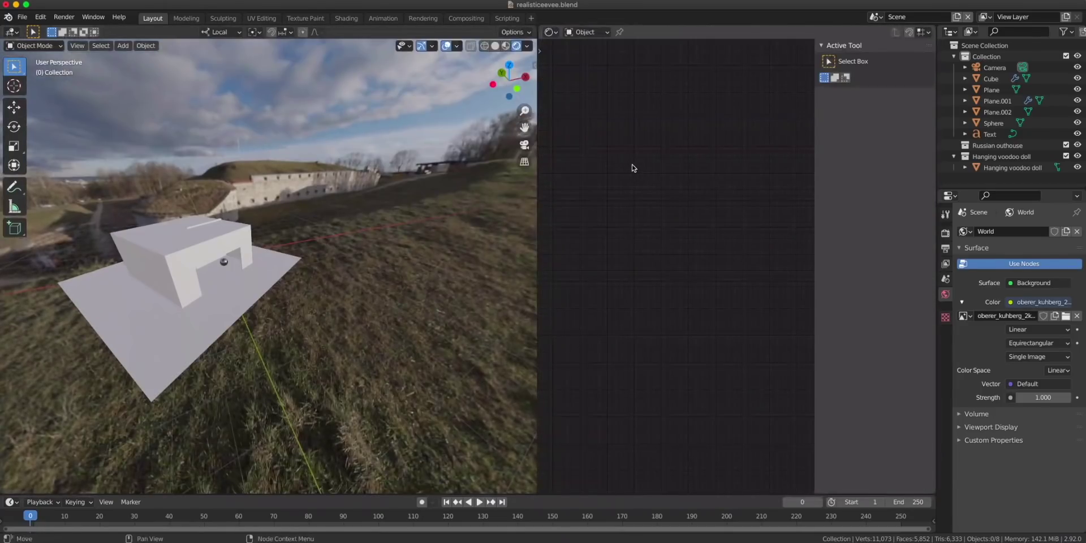
key("n")
left_click(588, 32)
left_click(594, 67)
scroll(646, 206, "up", 5)
middle_click_drag(647, 206, 785, 183)
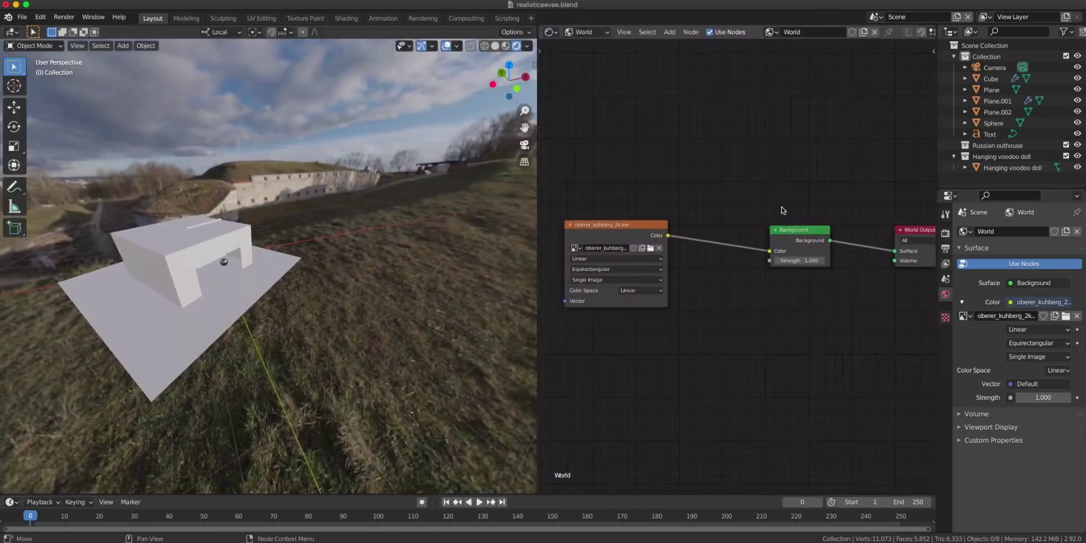
- Add a Light Path node to the world nodes and place it below the environment texture node
scroll(782, 210, "down", 2)
key("shift+a")
left_click(667, 301)
type("l")
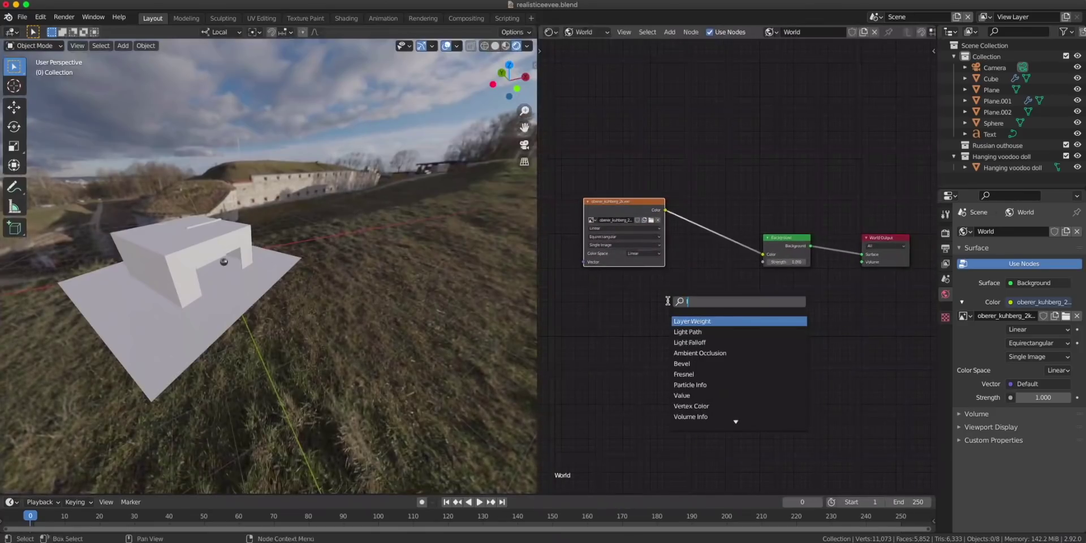
type("ight")
left_click(694, 324)
left_click(657, 330)
scroll(657, 330, "up", 5)
middle_click_drag(657, 330, 625, 321)
left_click_drag(630, 313, 711, 304)
left_click_drag(631, 288, 645, 302)
scroll(681, 308, "up", 1)
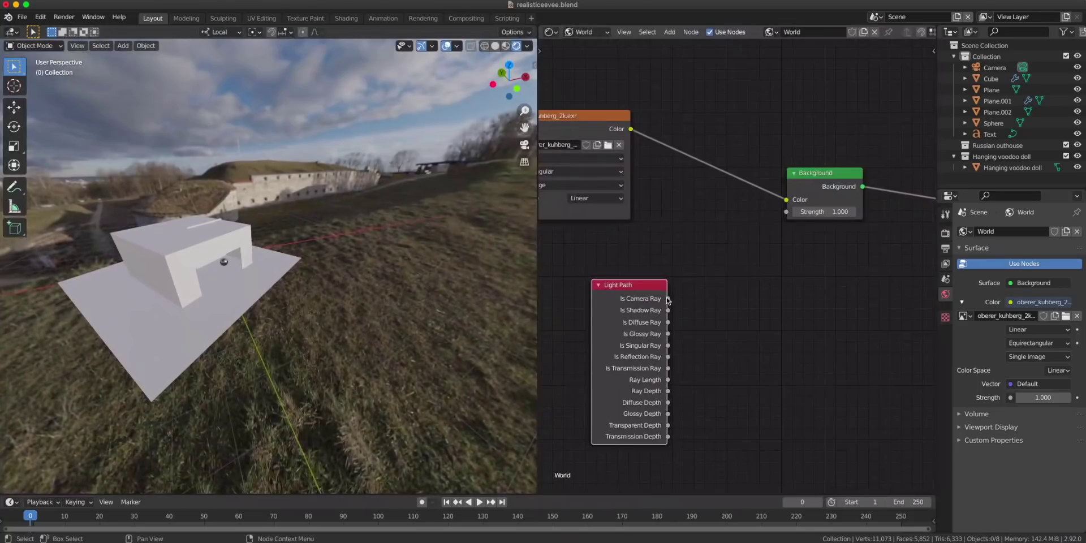
- Connect the Light Path node's Is Camera Ray output to the Background node's Strength input
left_click_drag(690, 277, 787, 212)
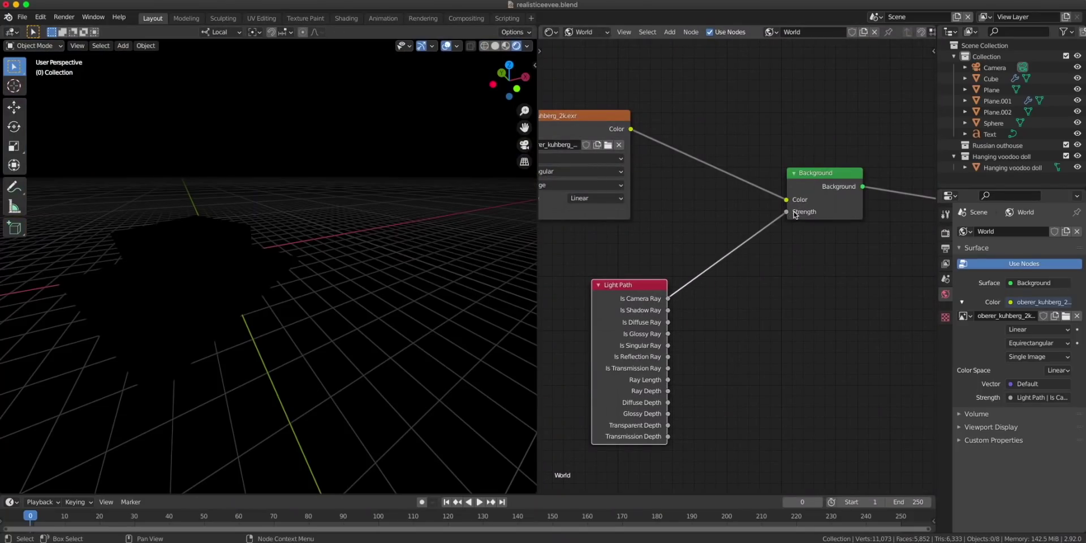
middle_click_drag(294, 254, 255, 312)
scroll(254, 313, "up", 2)
- Insert a Math node set to Multiply between Is Camera Ray and the Background Strength, with its first value at 1
key("shift+a")
left_click(695, 242)
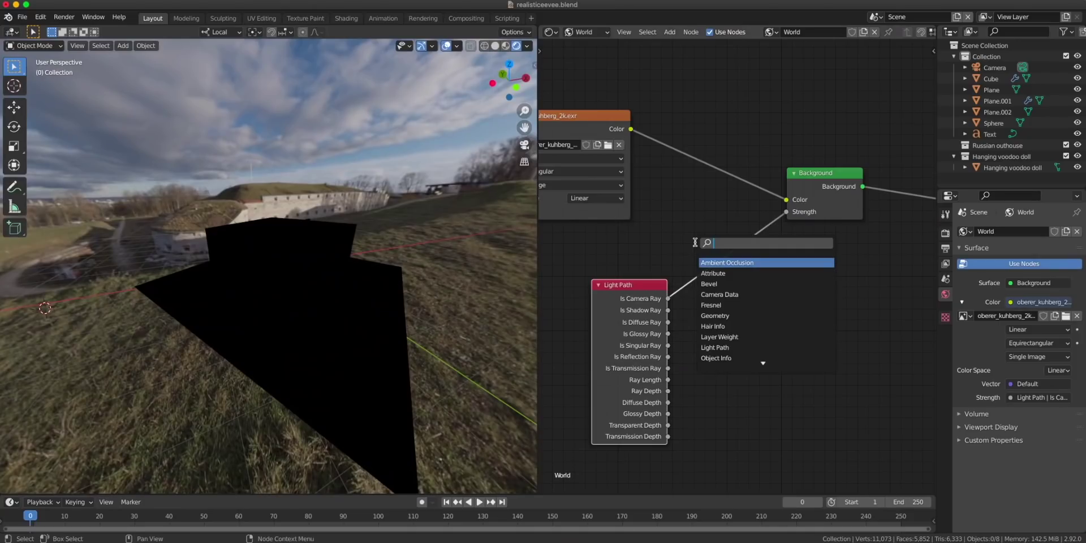
type("math")
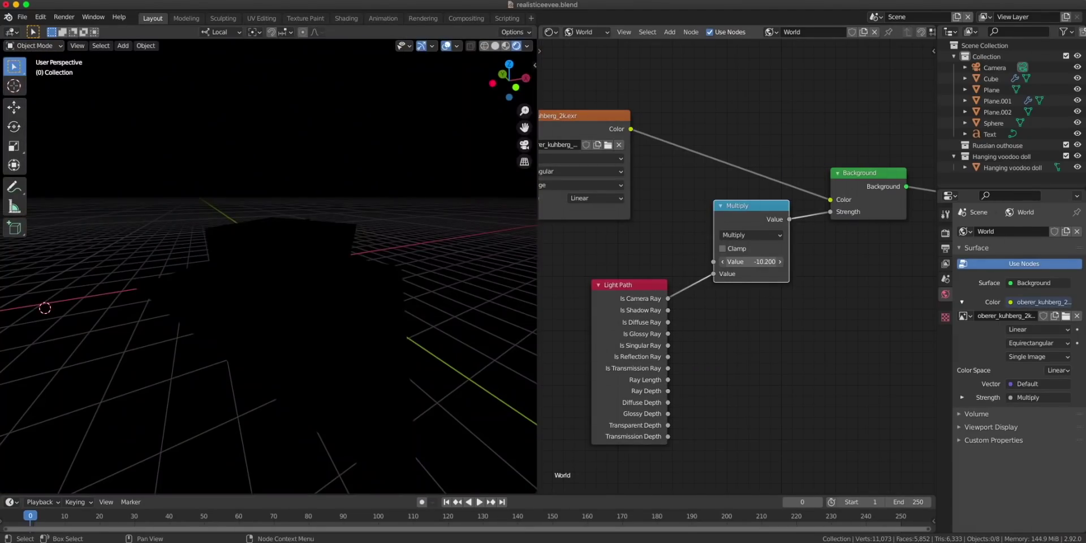
mouse_move(751, 262)
left_mouse_down()
mouse_move(802, 261)
mouse_move(764, 262)
left_mouse_up()
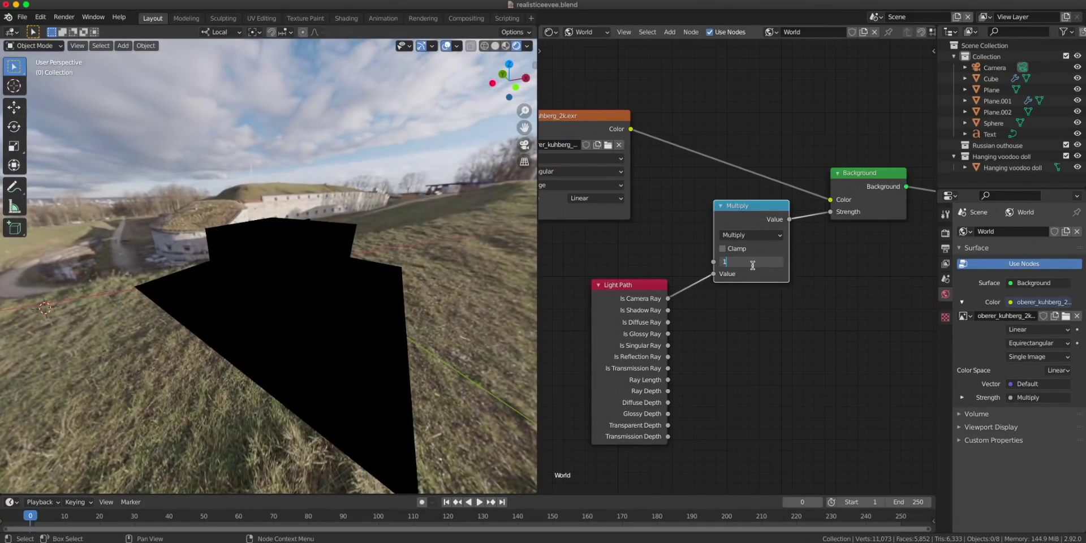
type("1")
key("Return")
middle_click_drag(250, 339, 288, 309)
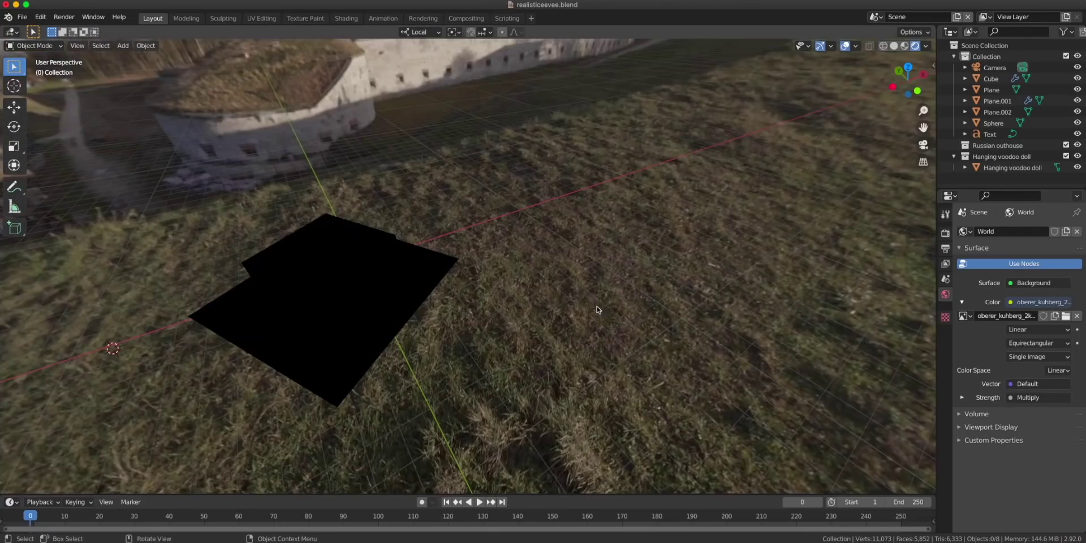
- Add a Sun light and move it above the grass field away from the building
mouse_move(492, 308)
middle_mouse_down()
mouse_move(444, 286)
mouse_move(497, 300)
middle_mouse_up()
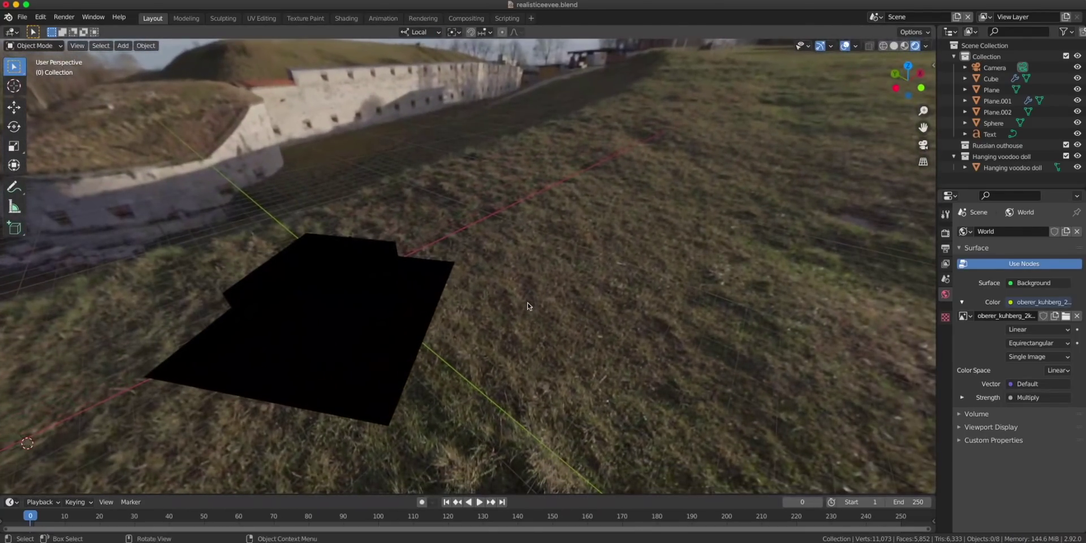
key("shift+a")
middle_click_drag(362, 341, 588, 339)
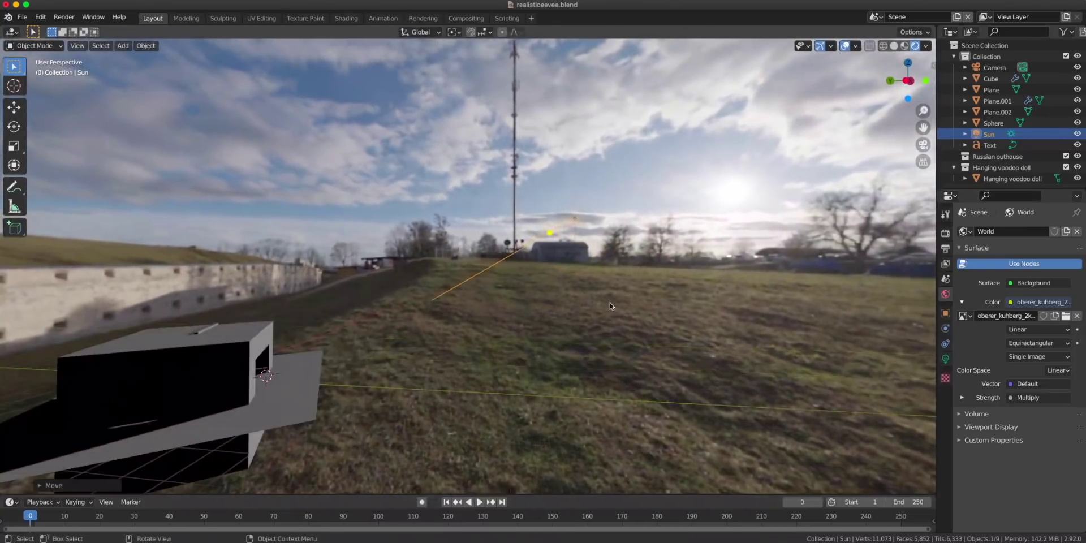
- Set the Sun light's color by sampling the bright sun in the HDRI sky
left_click(944, 357)
left_click(1041, 293)
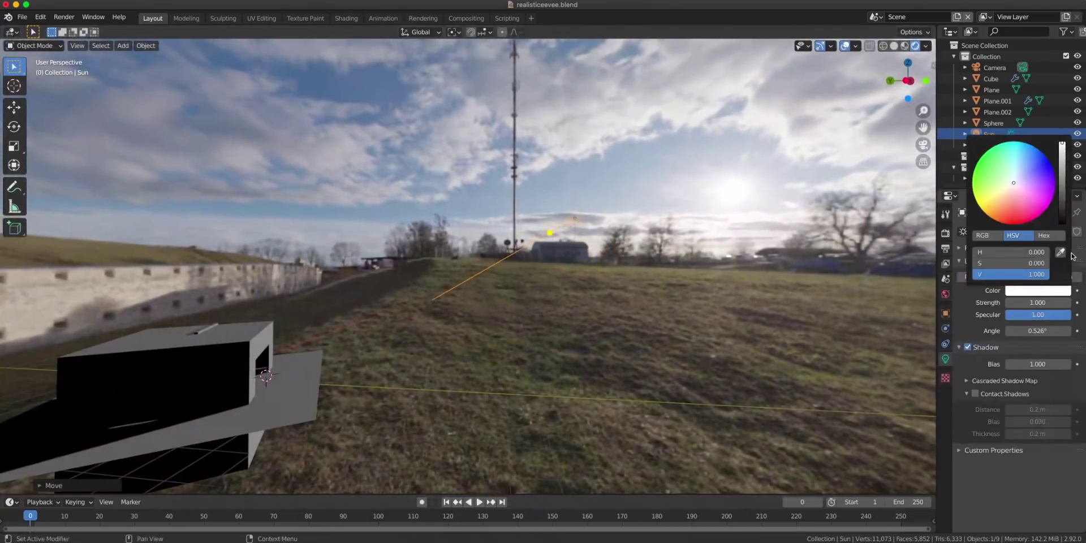
left_click(1062, 249)
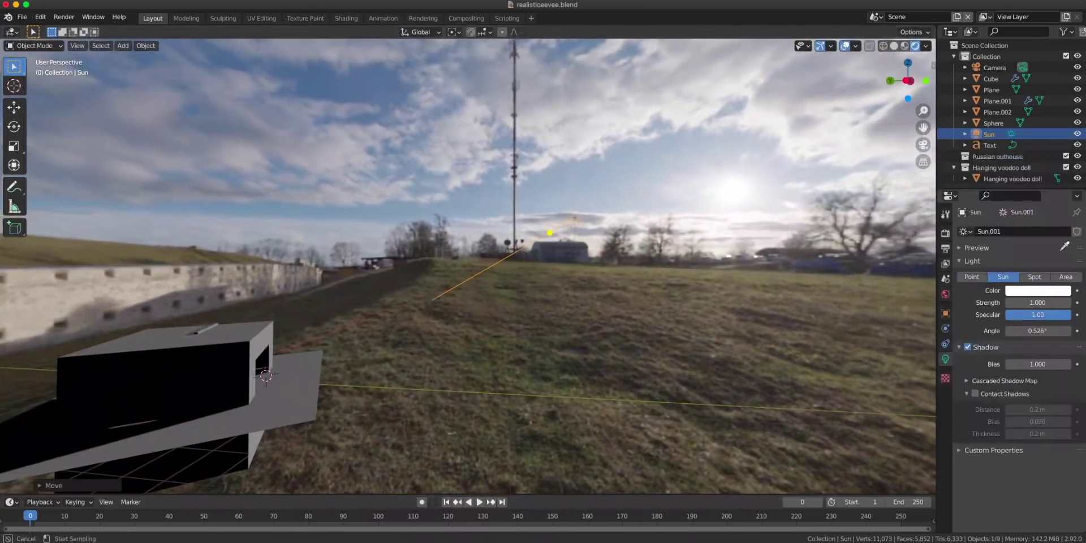
left_click(734, 191)
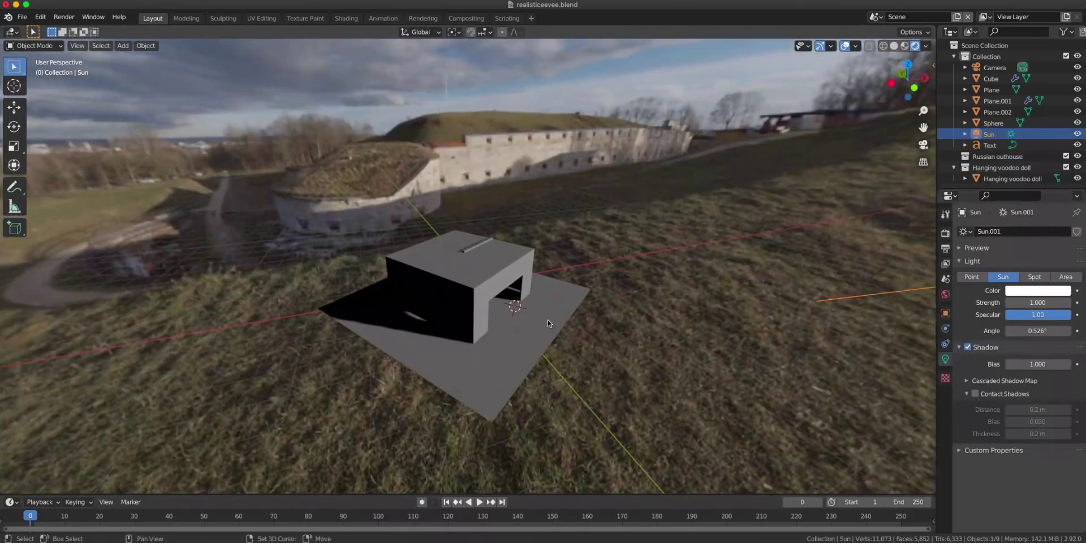
- Add an Area light and raise it vertically high above the building
key("shift+a")
mouse_move(548, 323)
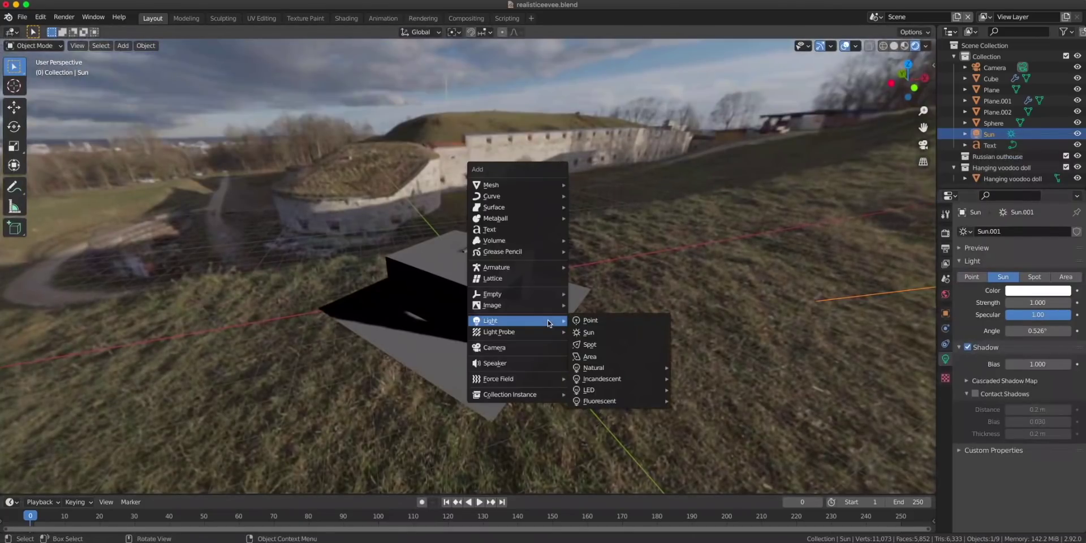
left_click(594, 356)
key("g")
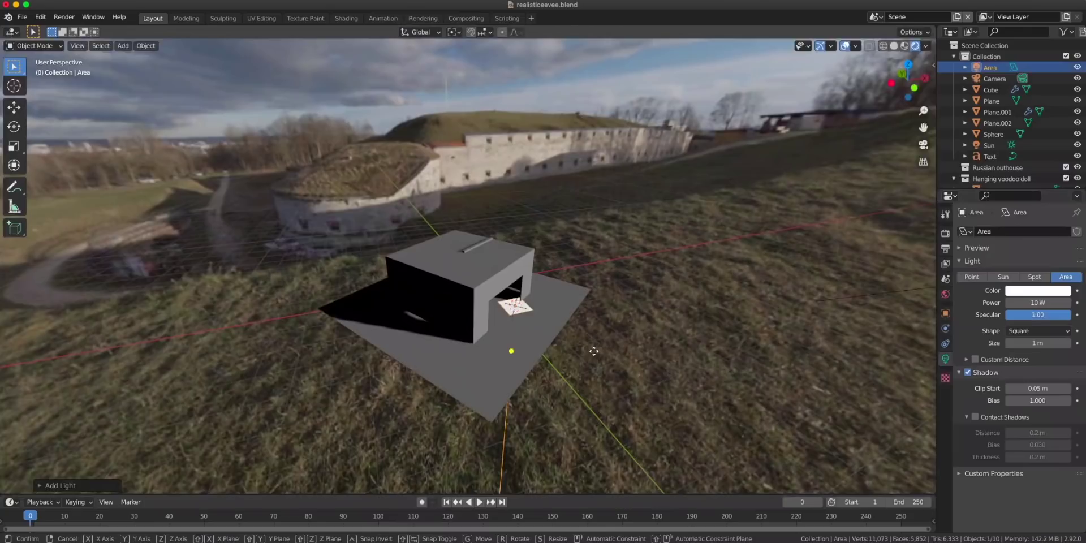
key("z")
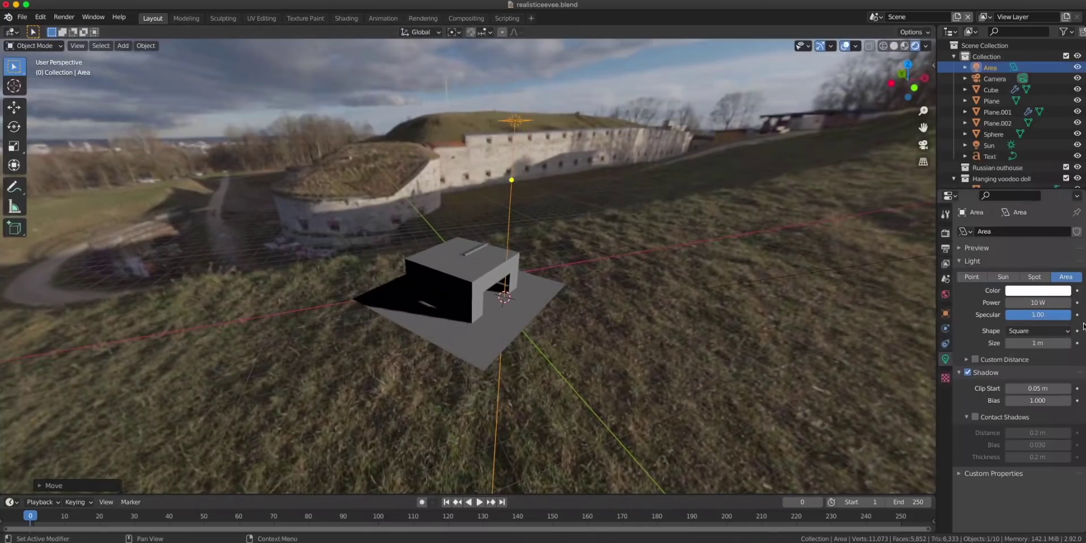
- Scale up the Area light, change its shape to Disk and set its size to 2.1 m
key("s")
left_click(651, 266)
scroll(650, 266, "down", 4)
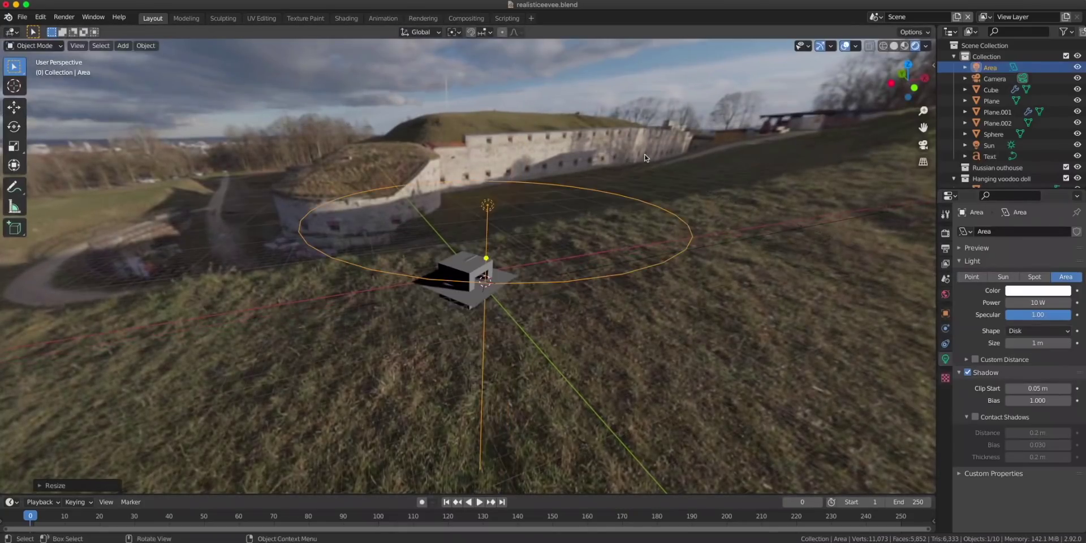
middle_click_drag(650, 266, 667, 278)
left_click_drag(1050, 339, 1066, 340)
middle_click_drag(651, 305, 664, 211)
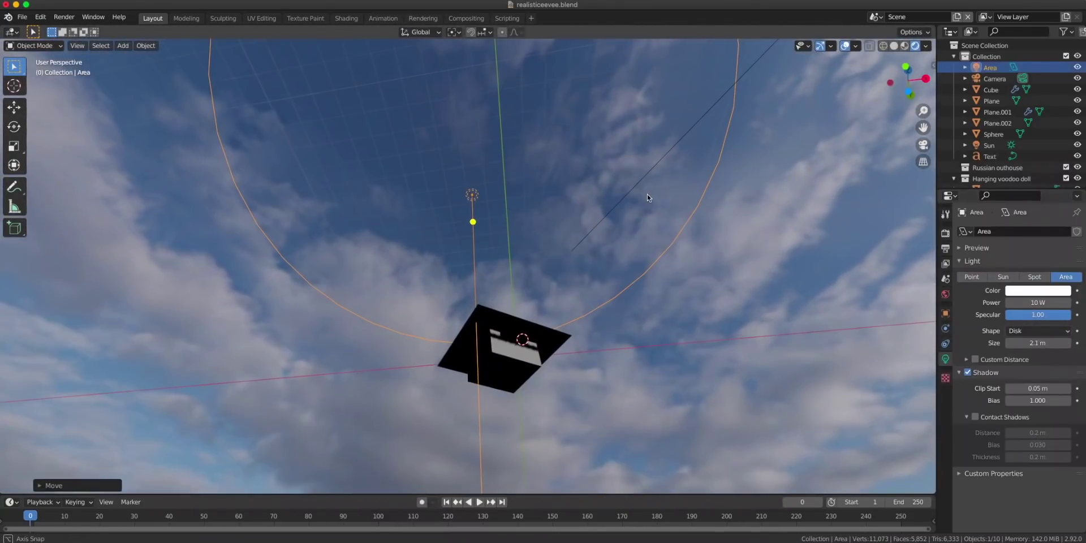
- Set the Area light's color by sampling a blue patch of the HDRI sky
left_click(1040, 291)
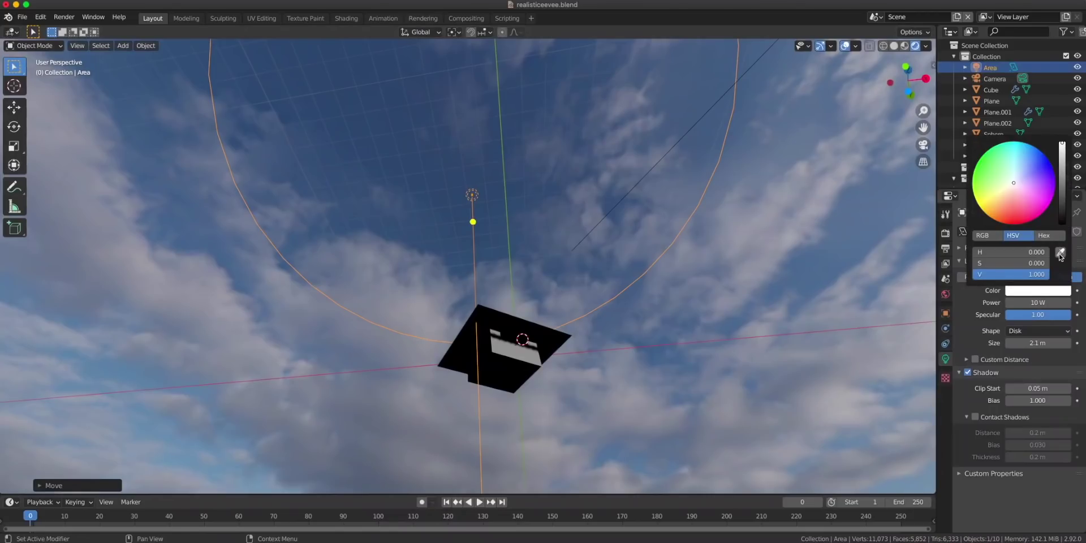
left_click(1060, 253)
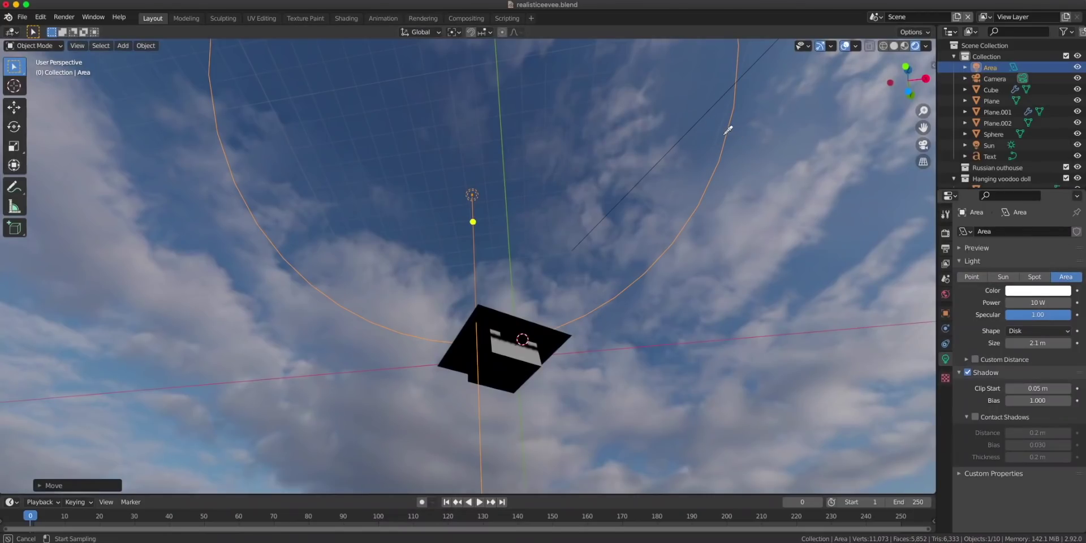
left_click(715, 125)
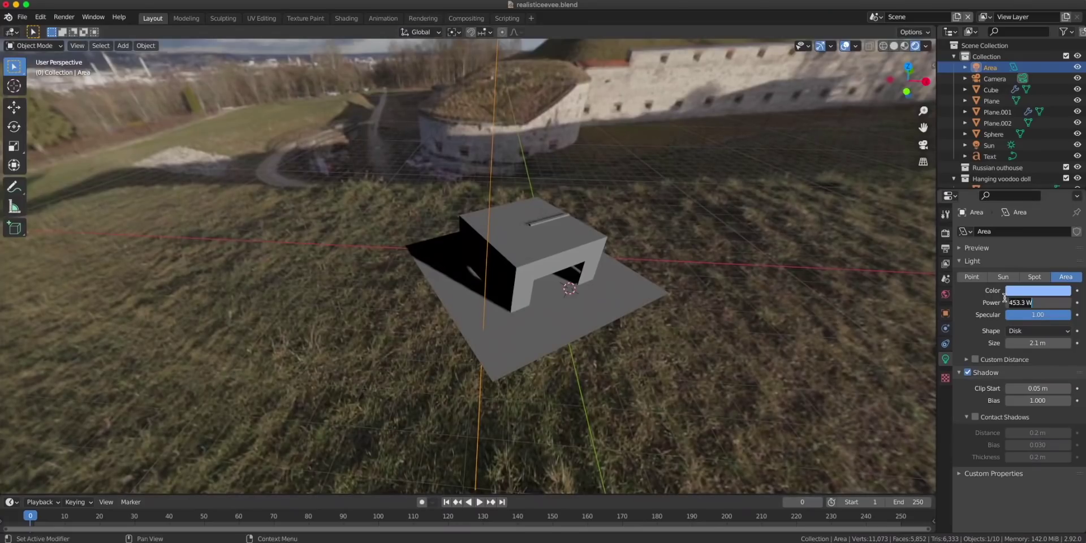
- Set the Area light's power to 2000 W
key("Return")
left_click(1030, 304)
type("20")
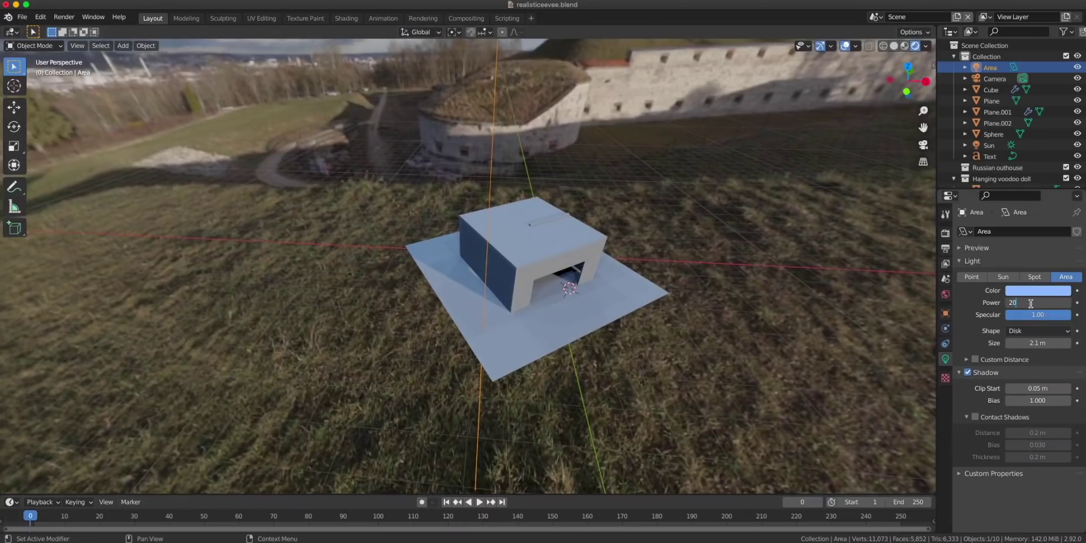
type("00")
key("Return")
- Examine the building's interior for light leaks along the edges where the walls meet the ceiling and floor
middle_click_drag(565, 266, 494, 277)
scroll(547, 334, "up", 8)
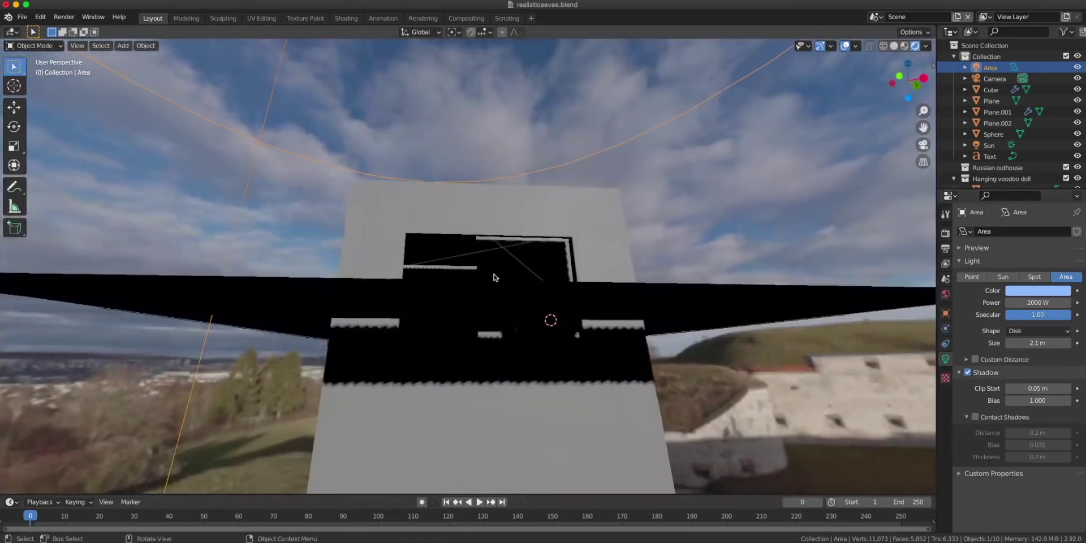
scroll(537, 306, "up", 5)
middle_click_drag(538, 306, 482, 222)
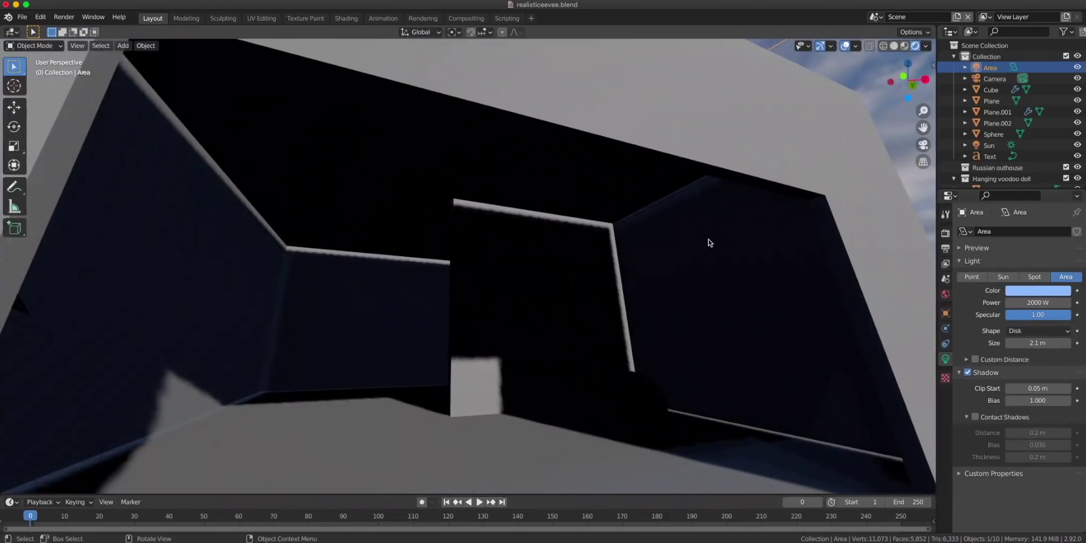
middle_click_drag(726, 250, 659, 330)
left_click(697, 361)
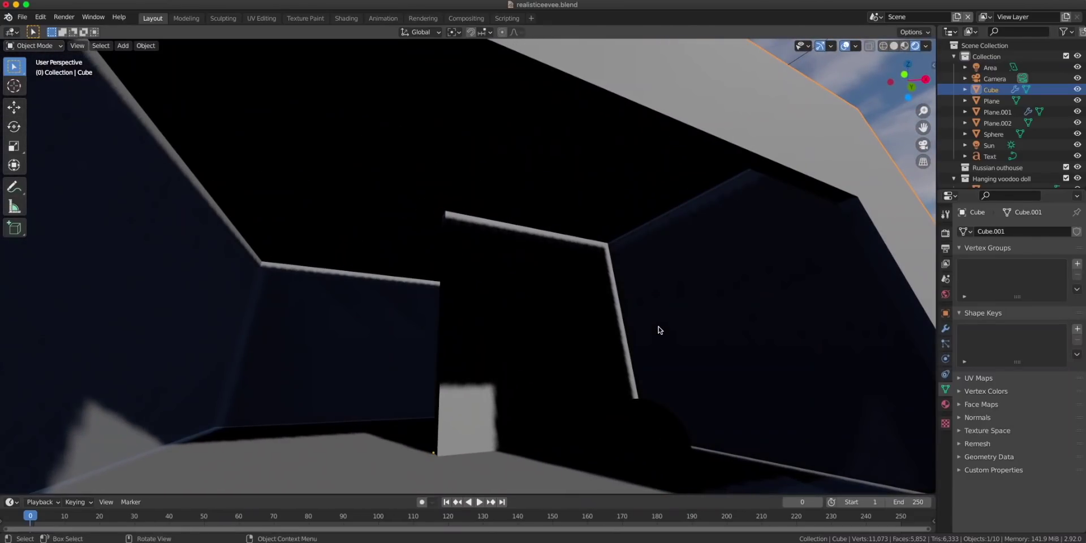
scroll(655, 328, "down", 4)
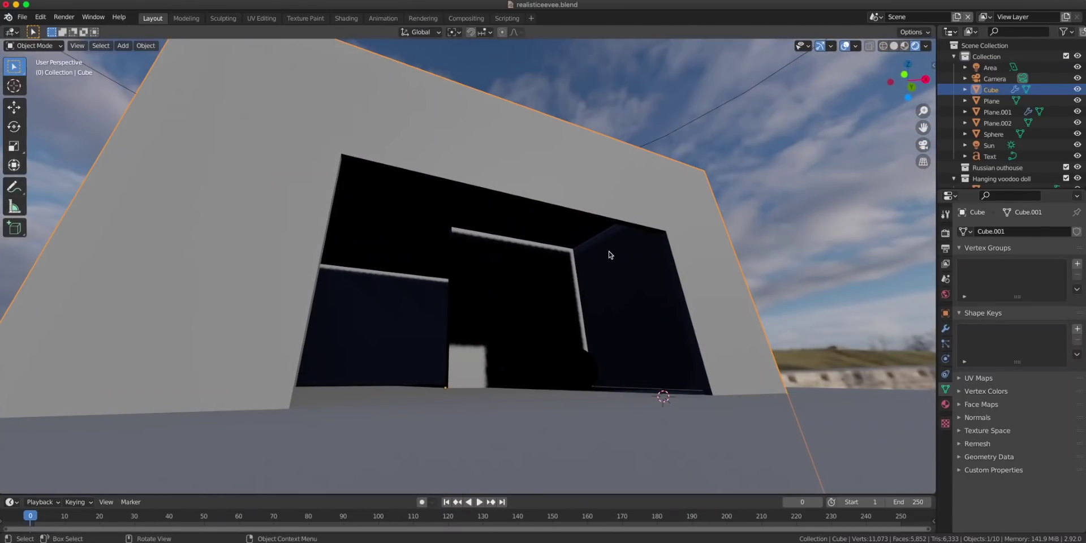
- Select the Sun light in the scene and lower its shadow bias to 0.010
middle_click_drag(609, 255, 713, 322)
scroll(712, 322, "down", 7)
middle_click_drag(802, 245, 588, 352, "shift")
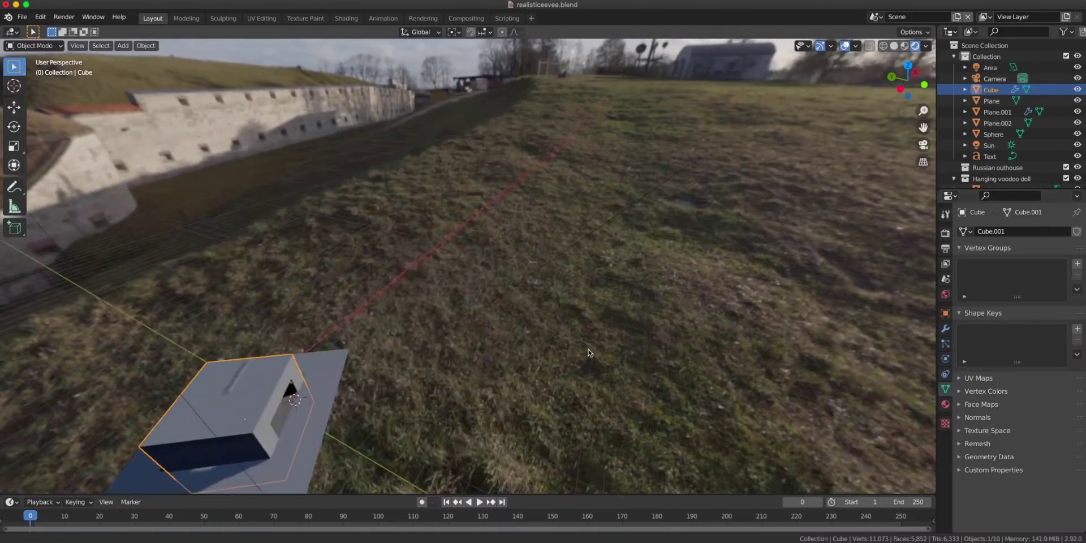
left_click(681, 165)
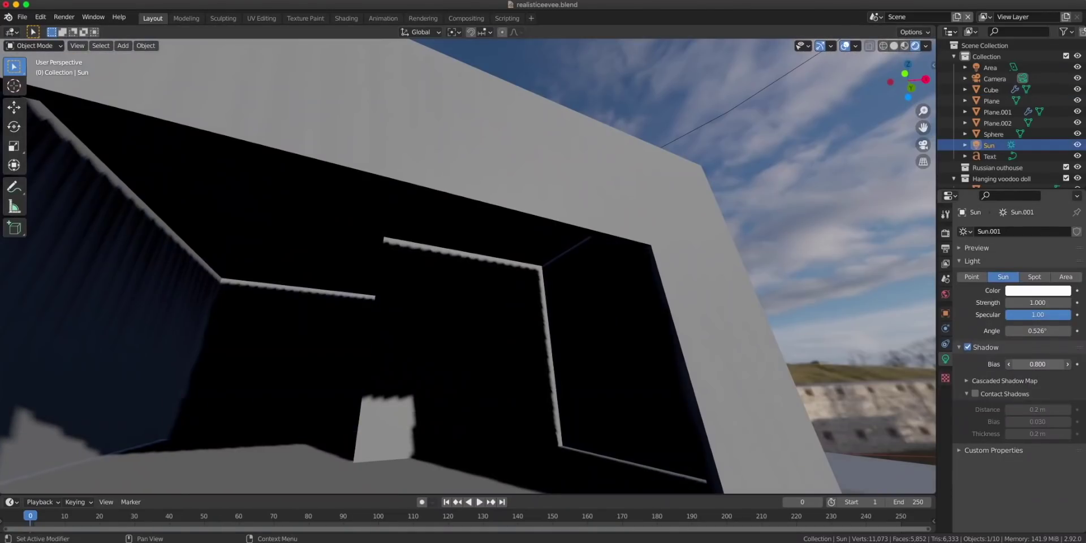
left_click_drag(1036, 363, 1008, 364)
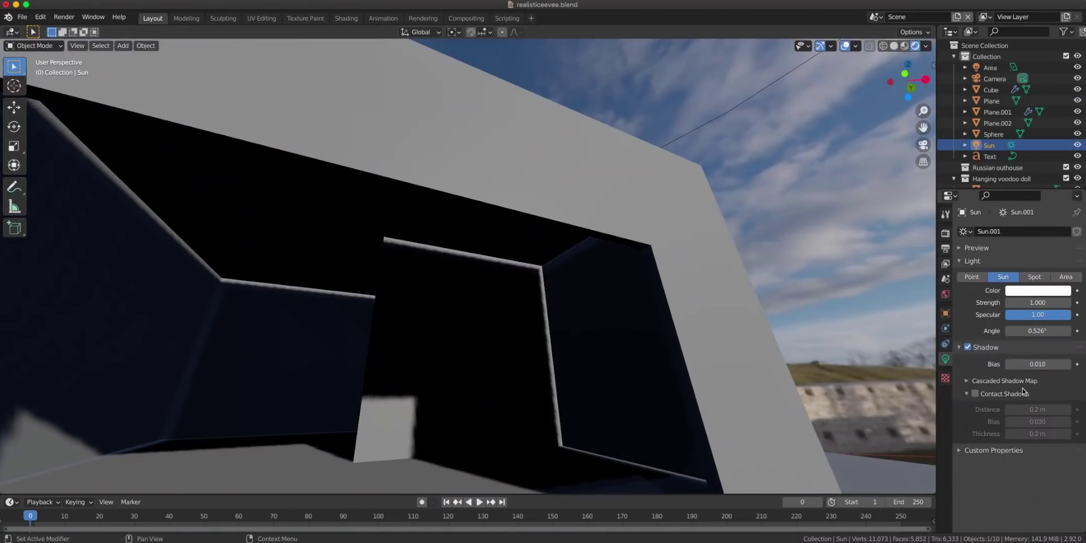
- Compare the render shadows with High Bit Depth off and on, and check the available Cube Size resolutions
left_click(945, 232)
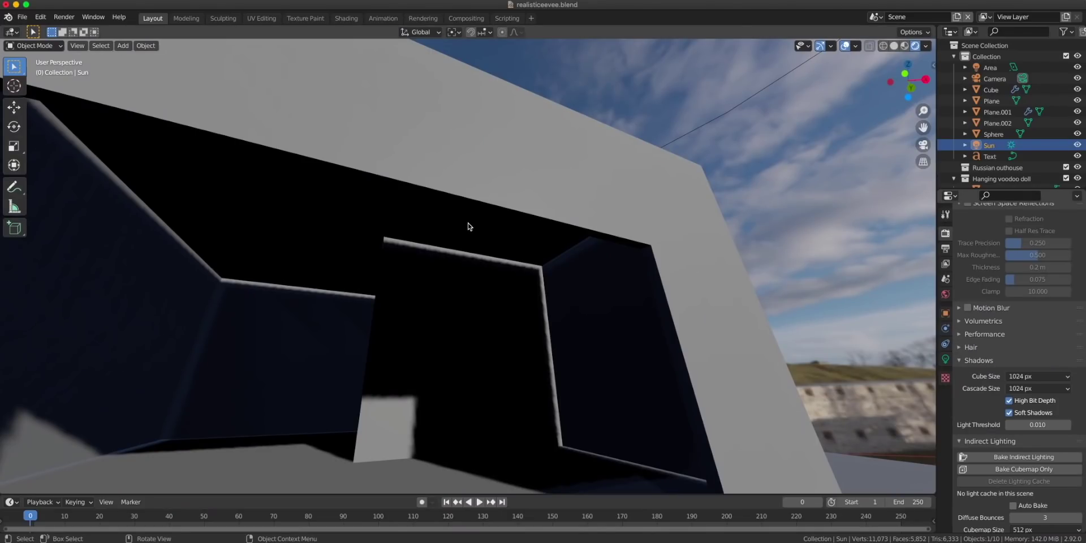
left_click(1008, 402)
left_click(1007, 402)
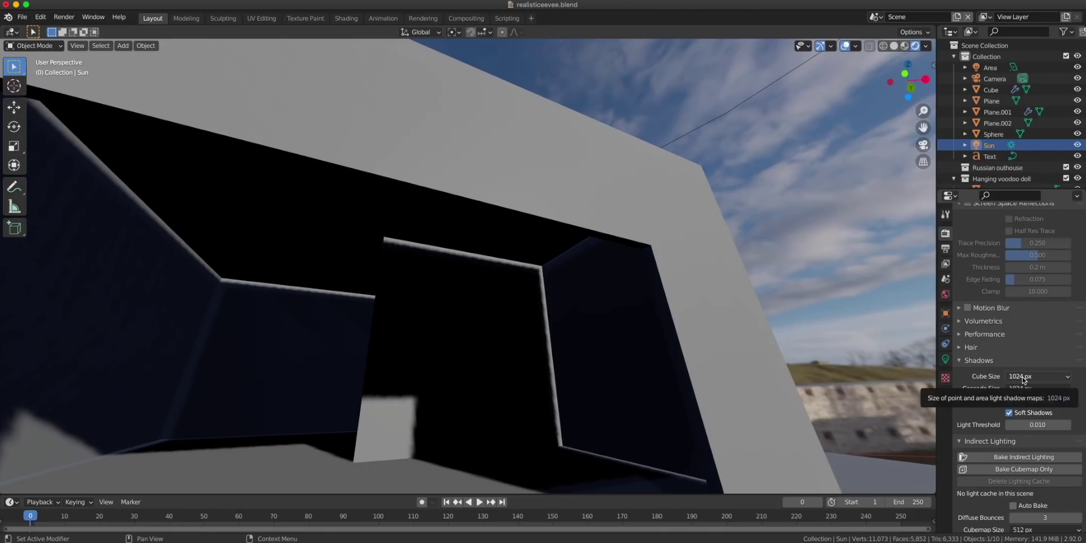
left_click(1024, 377)
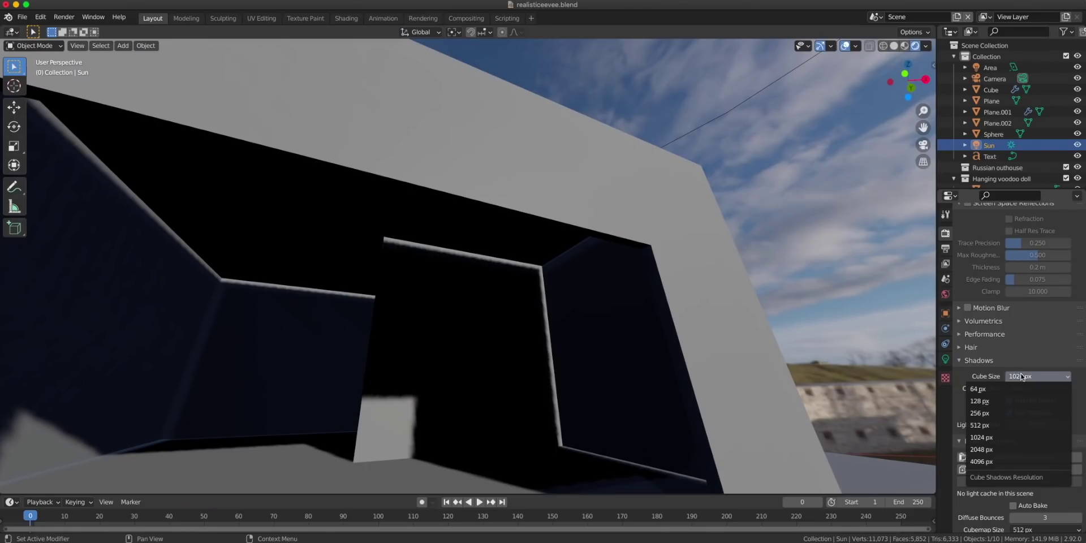
left_click(1025, 376)
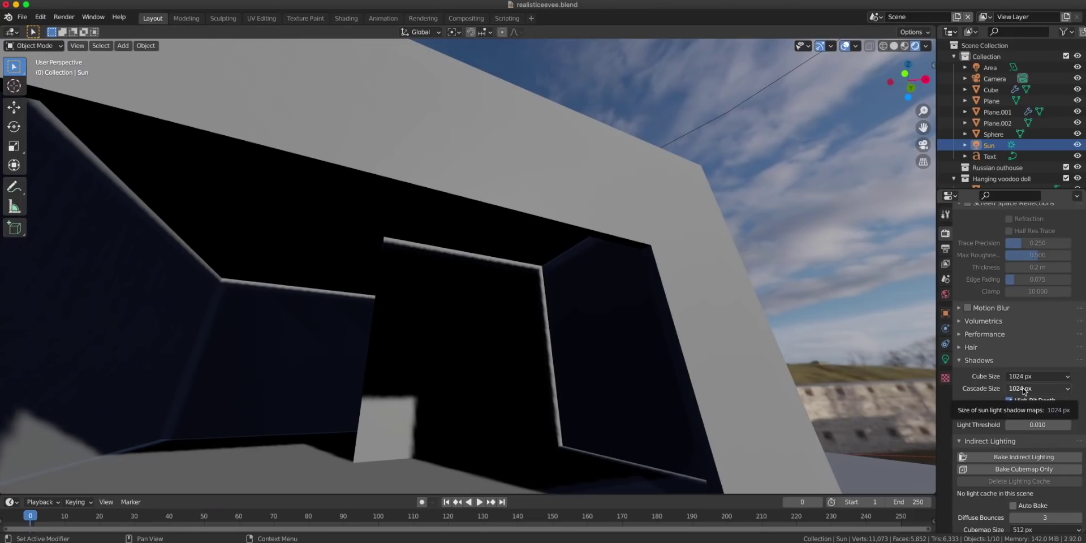
- Set the shadow Cascade Size to 2048 px, then raise it and the Cube Size to 4096 px
left_click(1020, 387)
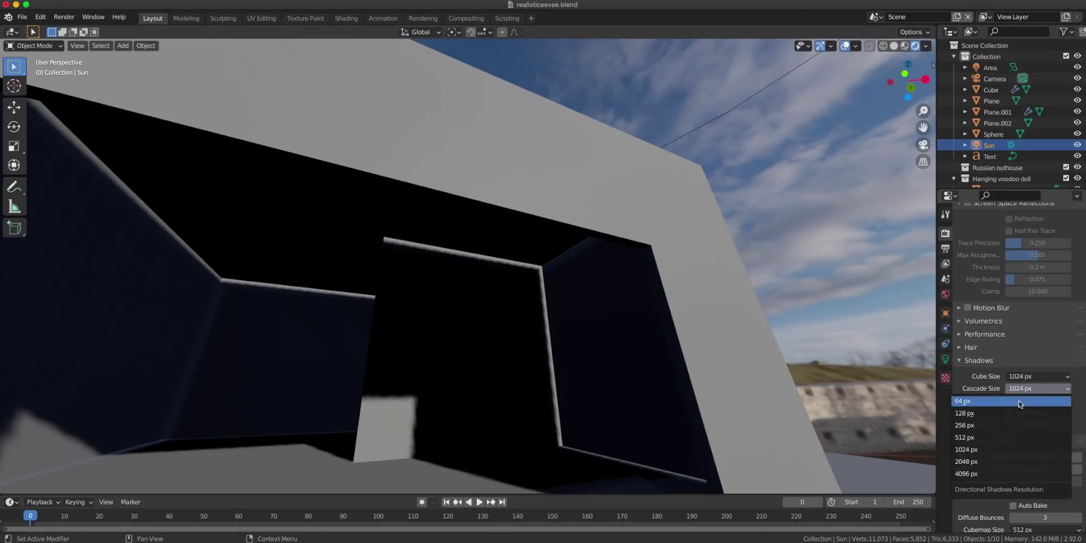
left_click(1000, 462)
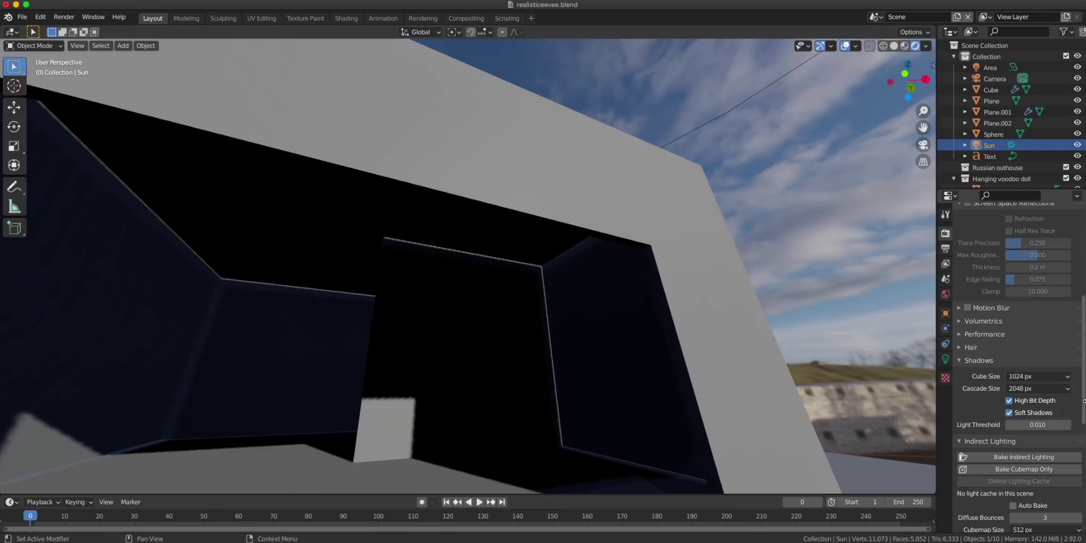
left_click(1024, 388)
left_click(989, 475)
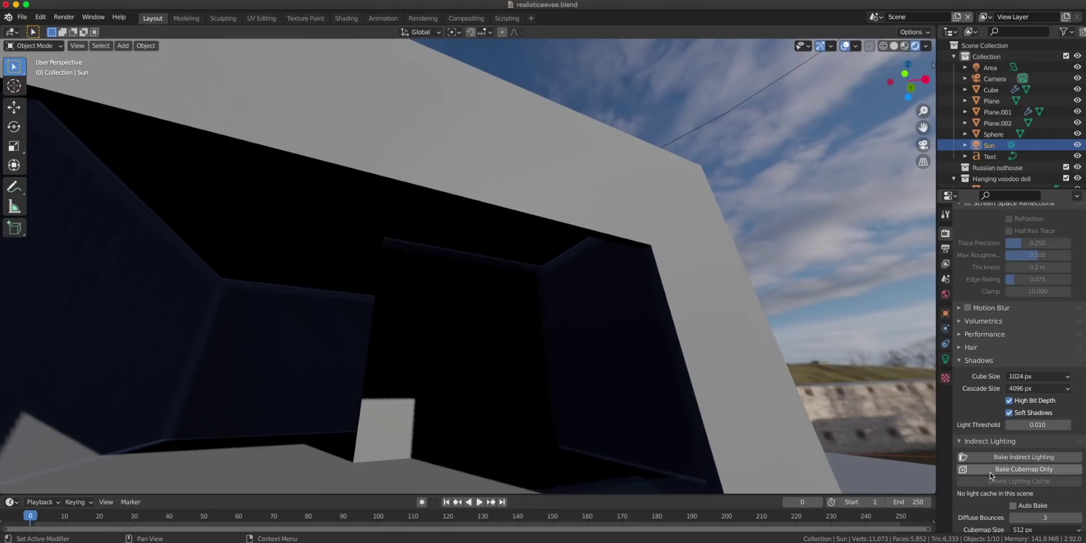
left_click(1038, 376)
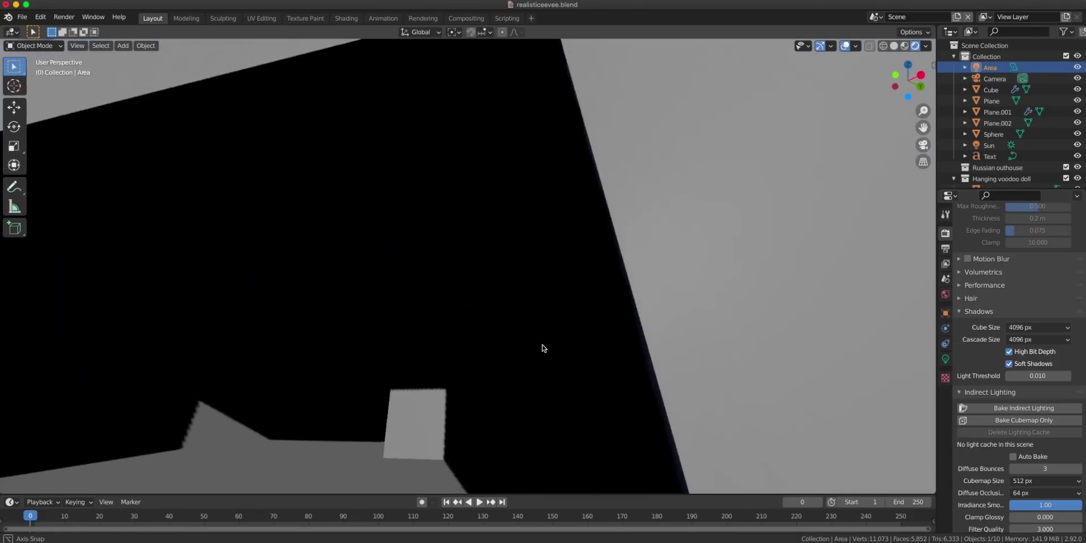
- Examine the building's lighting and shadows from inside, from outside and through the scene camera
middle_click_drag(543, 348, 553, 349)
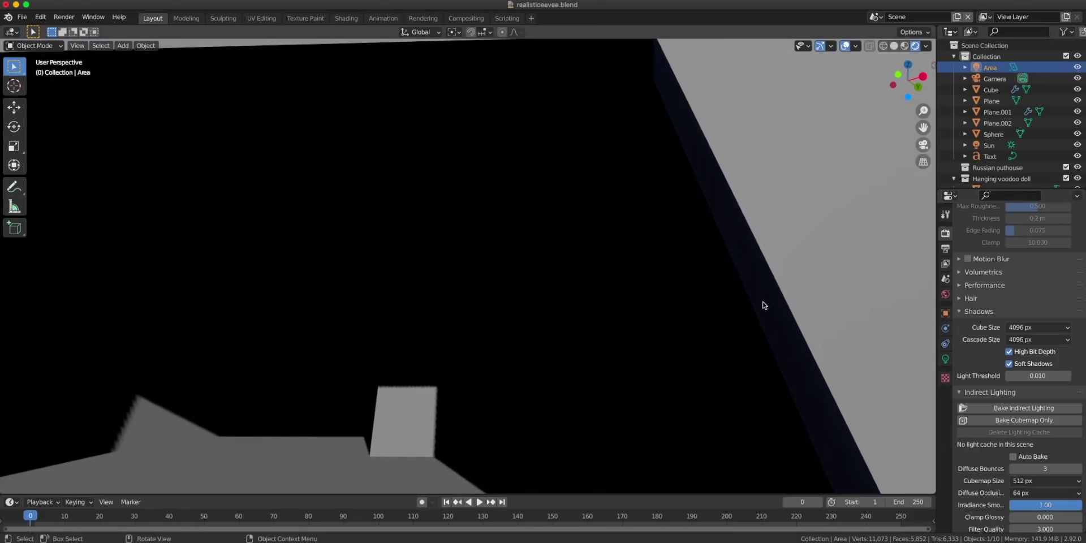
scroll(764, 305, "down", 6)
middle_click_drag(763, 305, 656, 278)
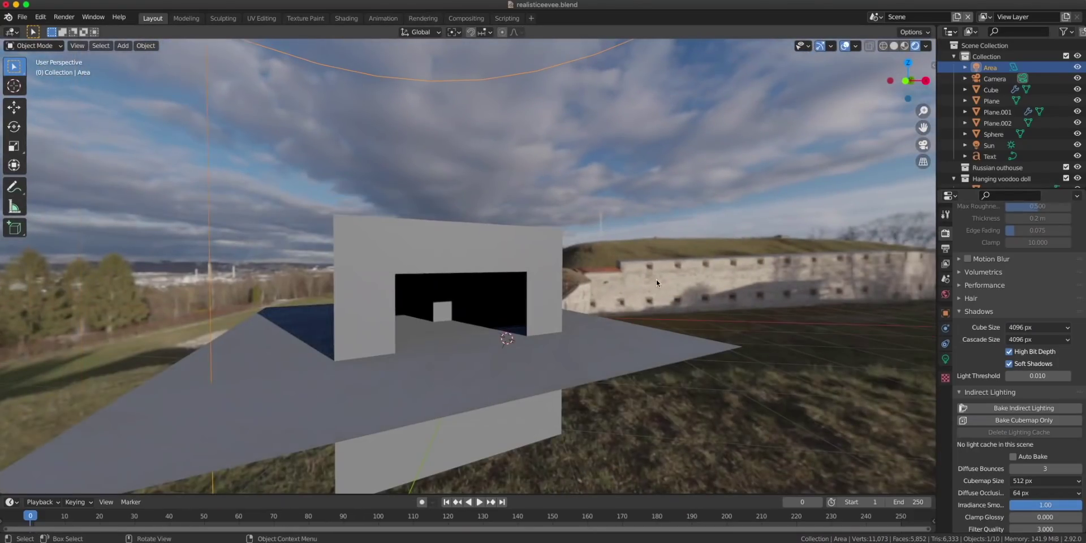
left_click(988, 145)
left_click(946, 359)
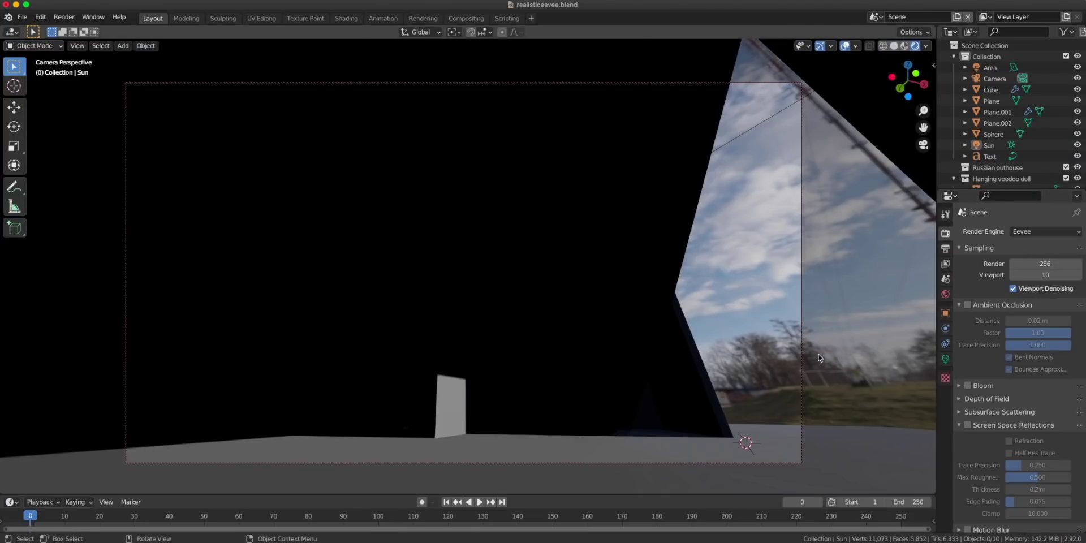
middle_click_drag(804, 359, 803, 173)
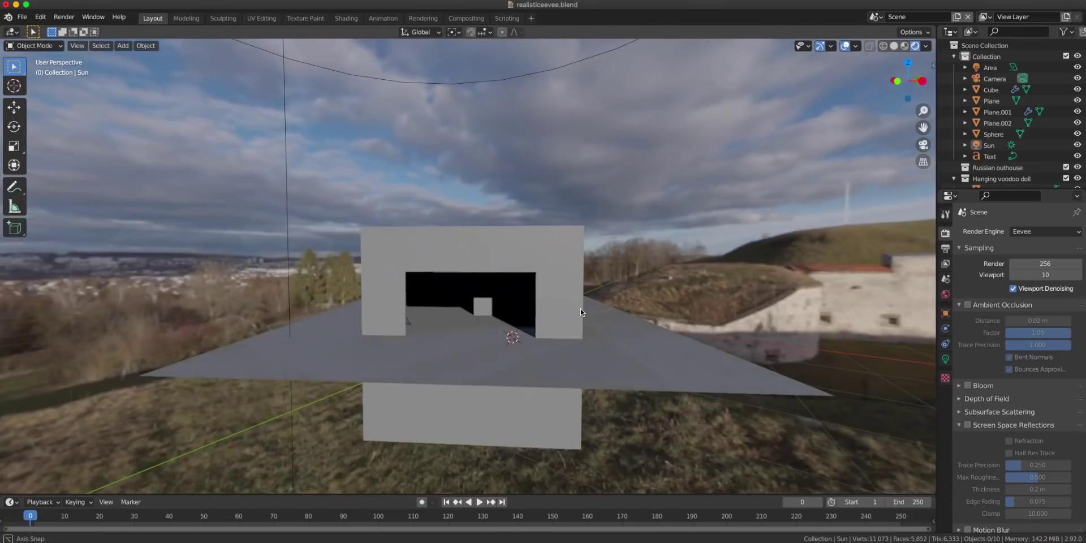
left_click(921, 145)
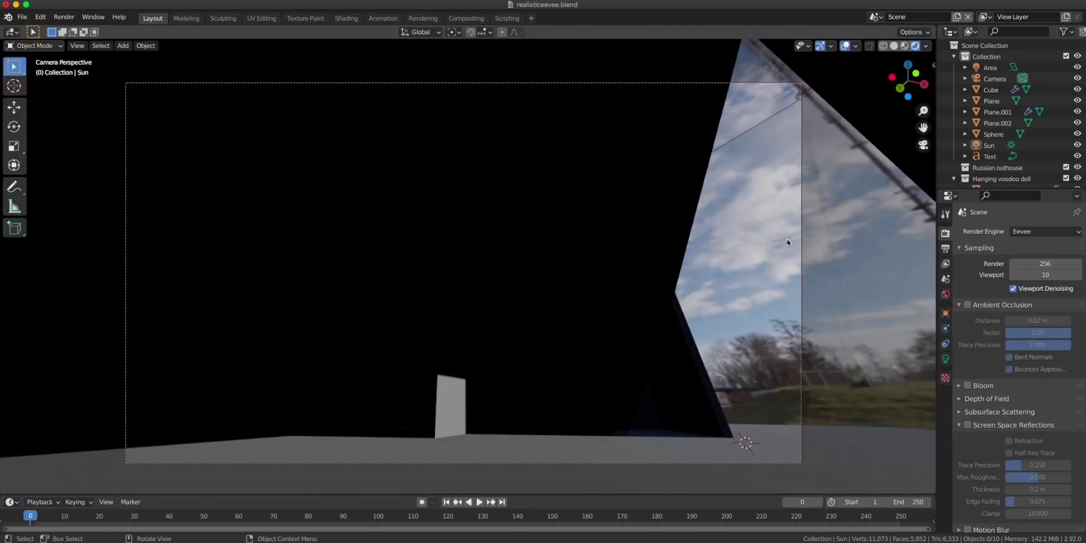
left_click(1042, 232)
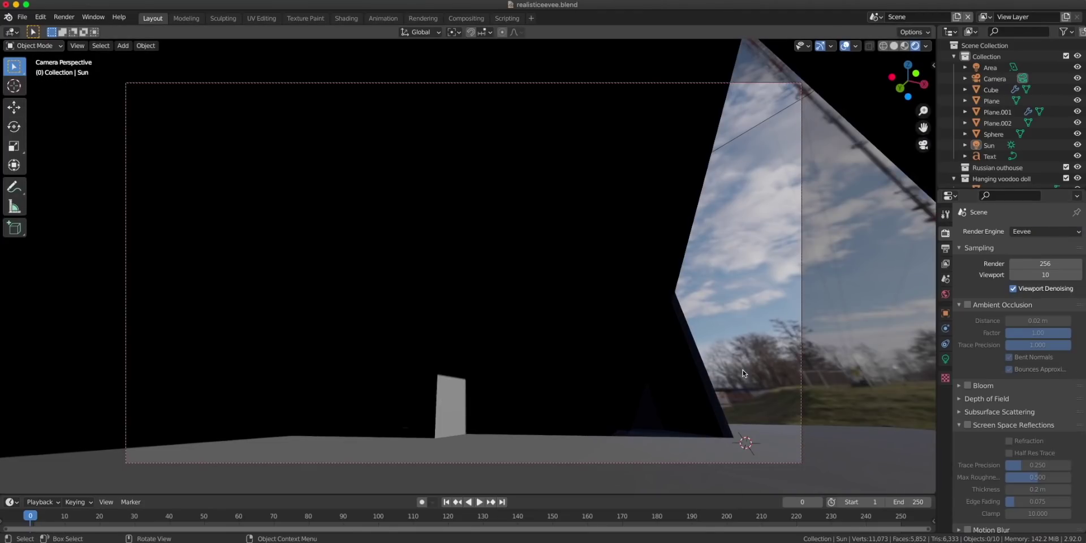
- Add an Irradiance Volume light probe at the building
middle_click_drag(741, 370, 670, 402)
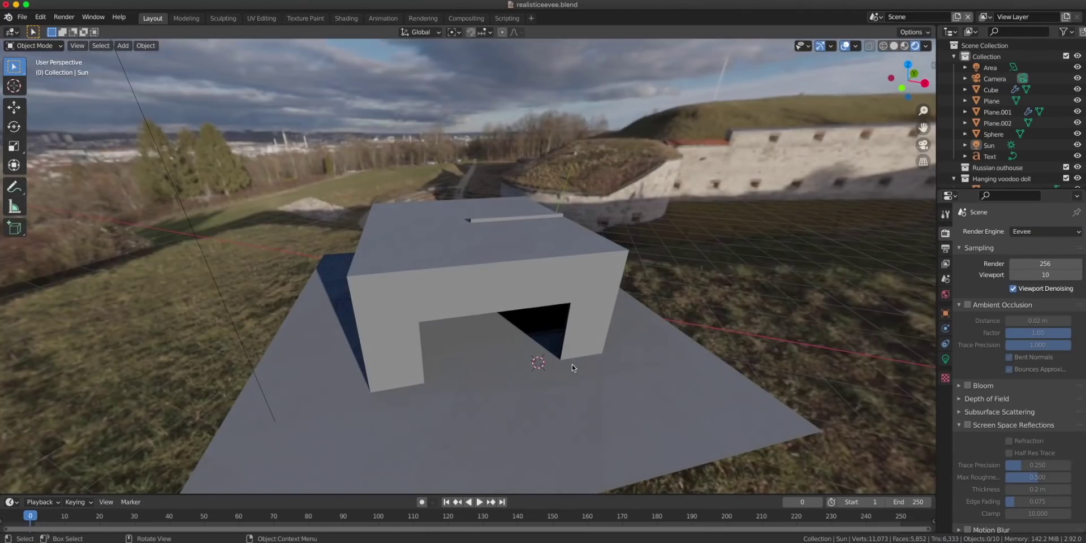
left_click(530, 290)
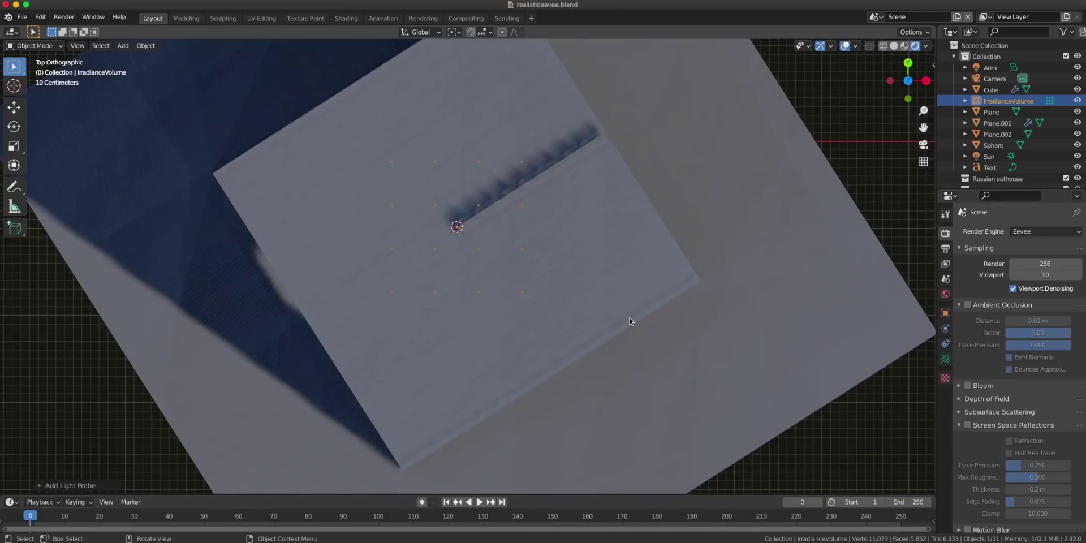
- Rotate the irradiance volume to align with the building and scale it up about 2.12 times, then by about 1.18 more
key("r")
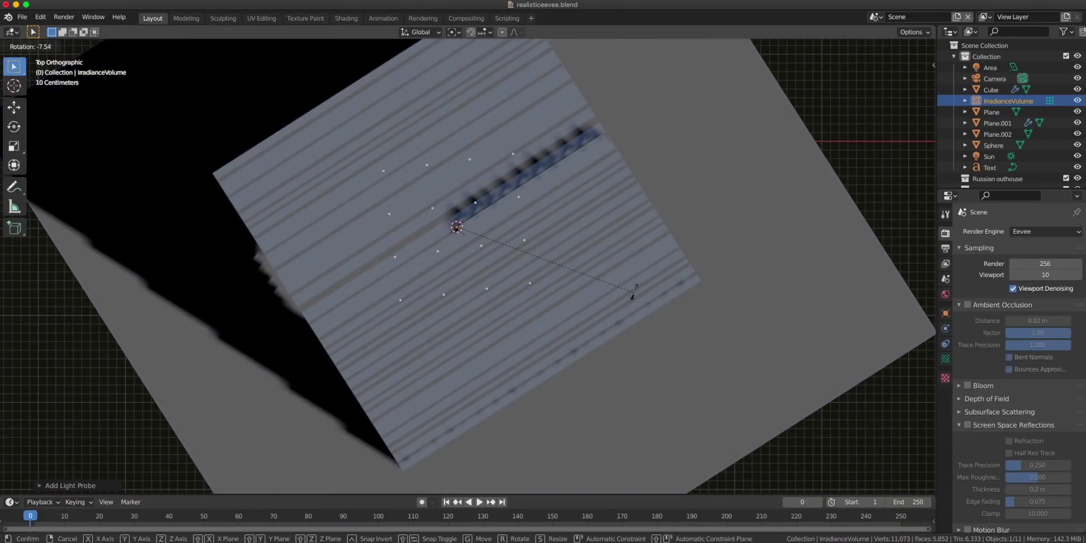
left_click(633, 215)
key("s")
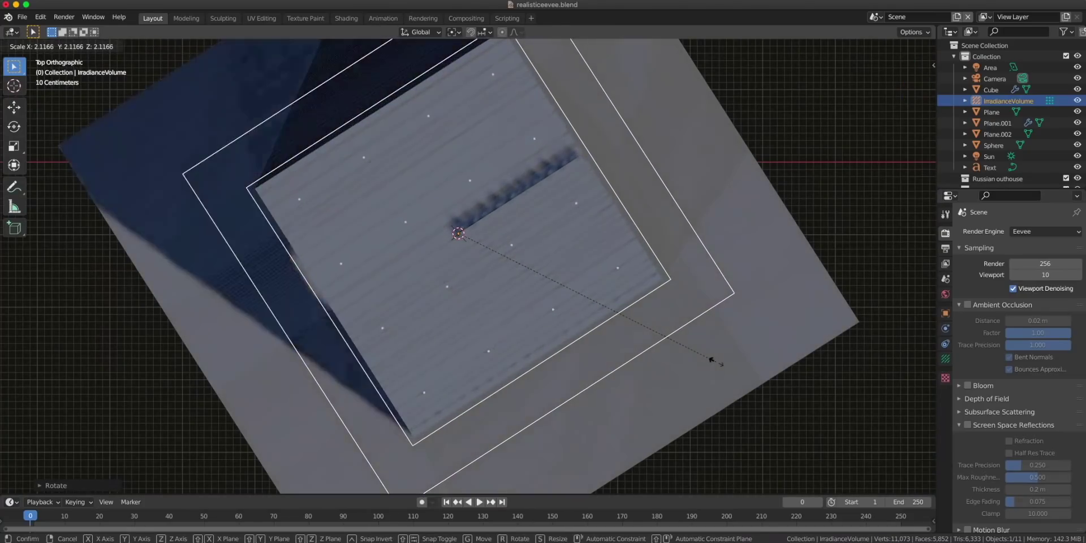
left_click(711, 359)
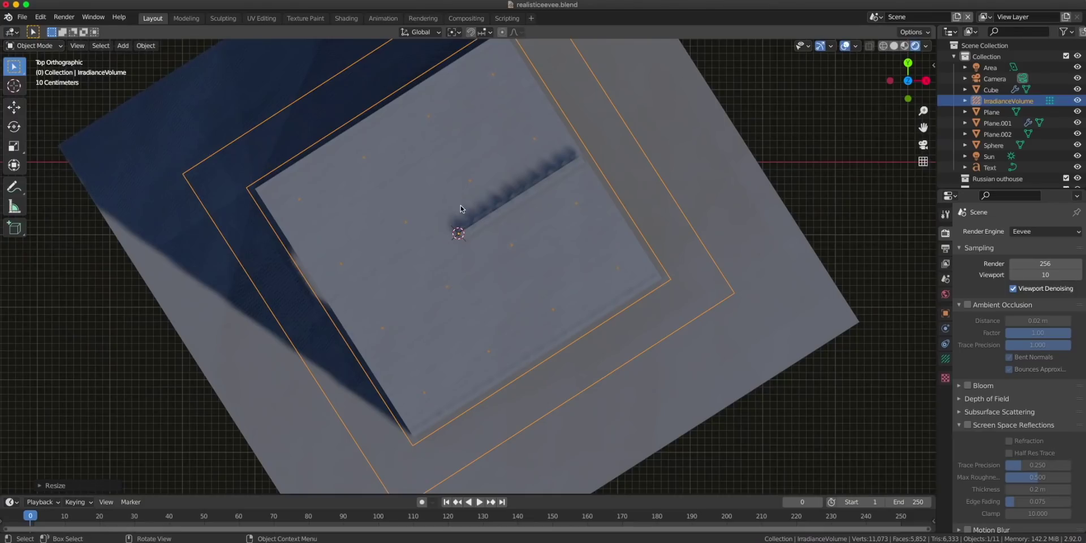
key("s")
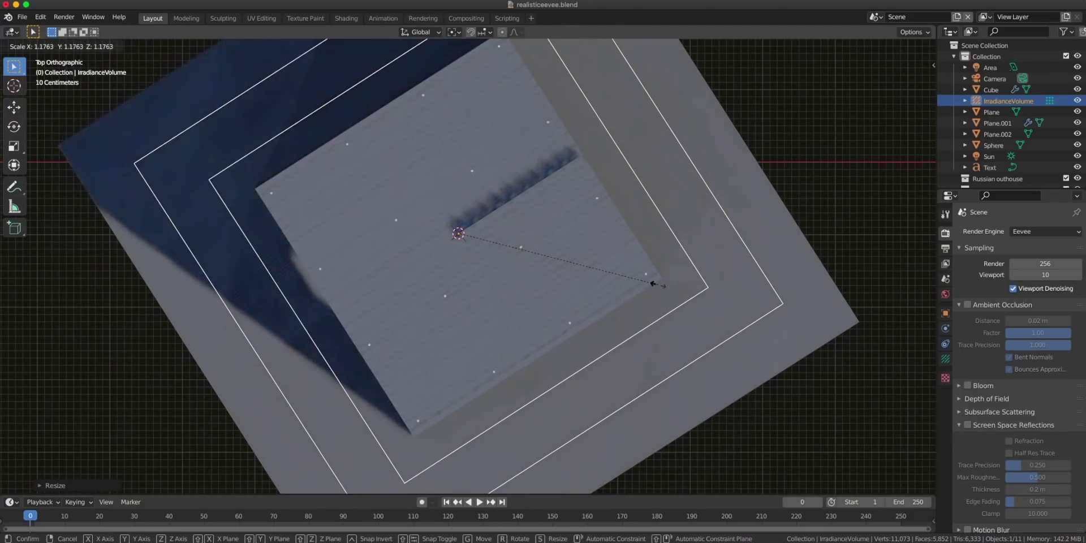
left_click(652, 283)
- Examine the irradiance volume's sample points and the indirect lighting inside the building, especially around the interior wall and ceiling
middle_click_drag(651, 283, 598, 208)
scroll(531, 254, "up", 3)
middle_click_drag(497, 272, 605, 300)
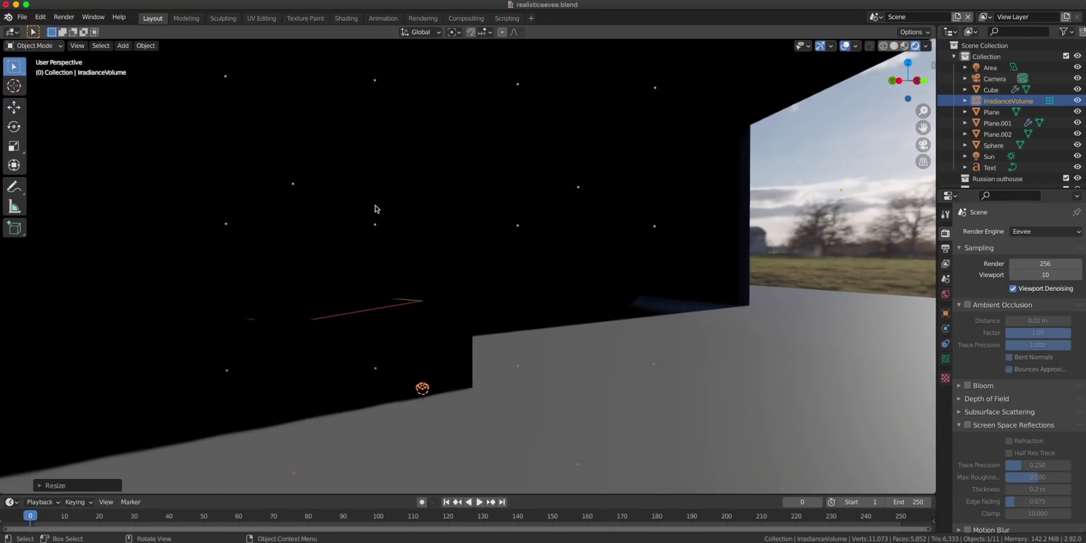
scroll(620, 286, "down", 5)
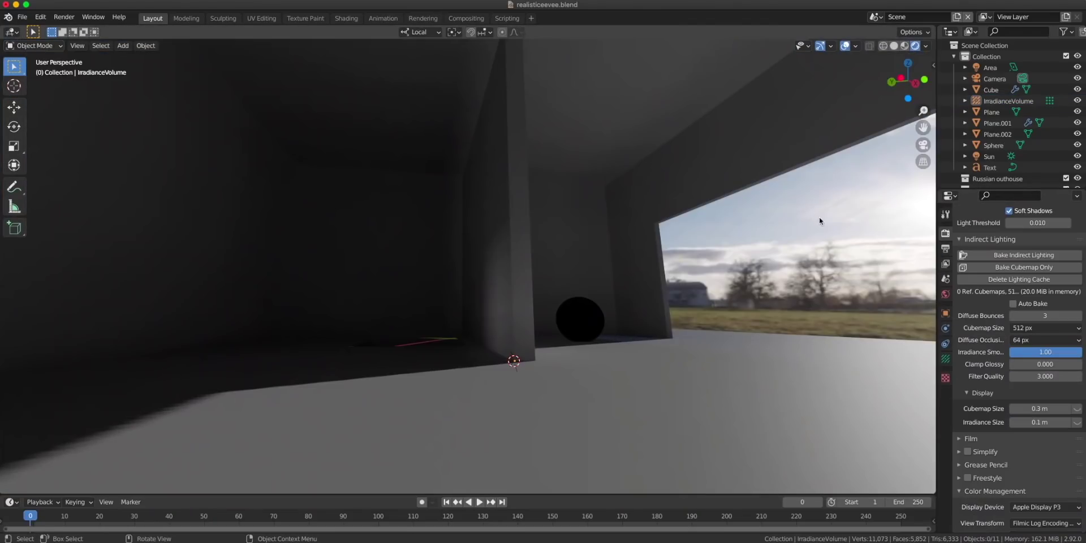
scroll(635, 305, "down", 2)
middle_click_drag(649, 239, 590, 285, "shift")
scroll(590, 285, "down", 5)
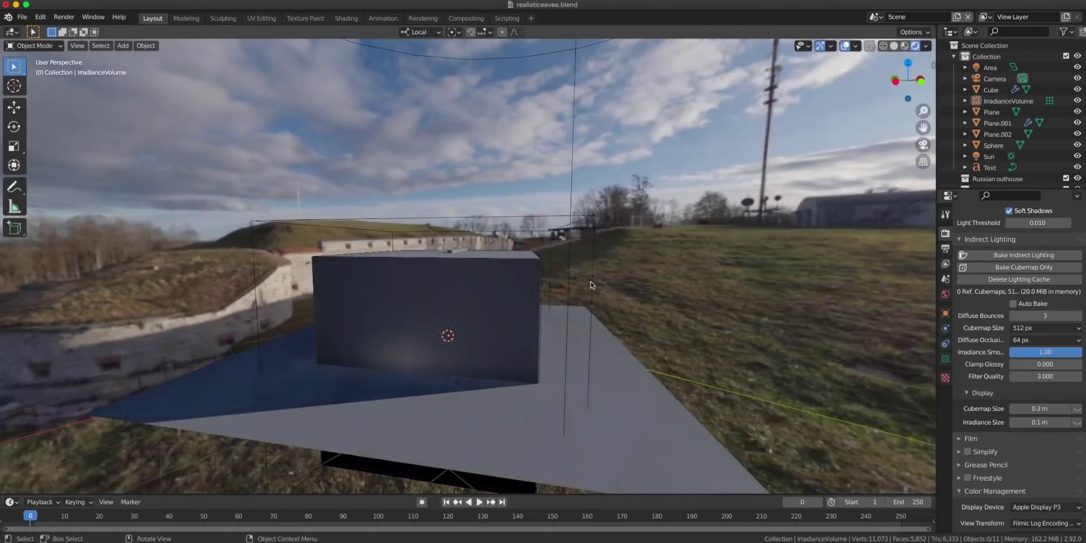
left_click(578, 224)
middle_click_drag(577, 223, 565, 266)
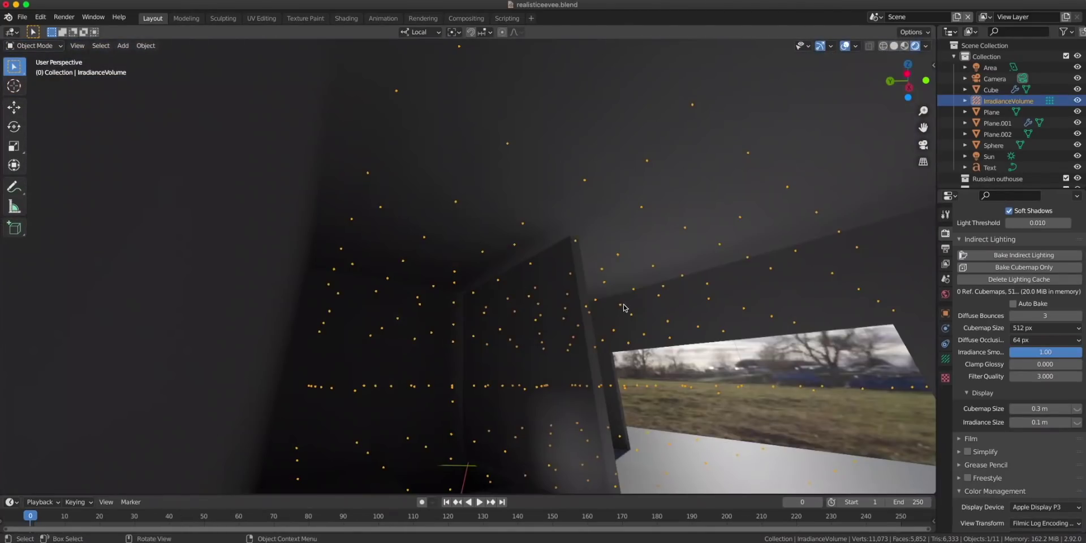
middle_click_drag(624, 307, 417, 138)
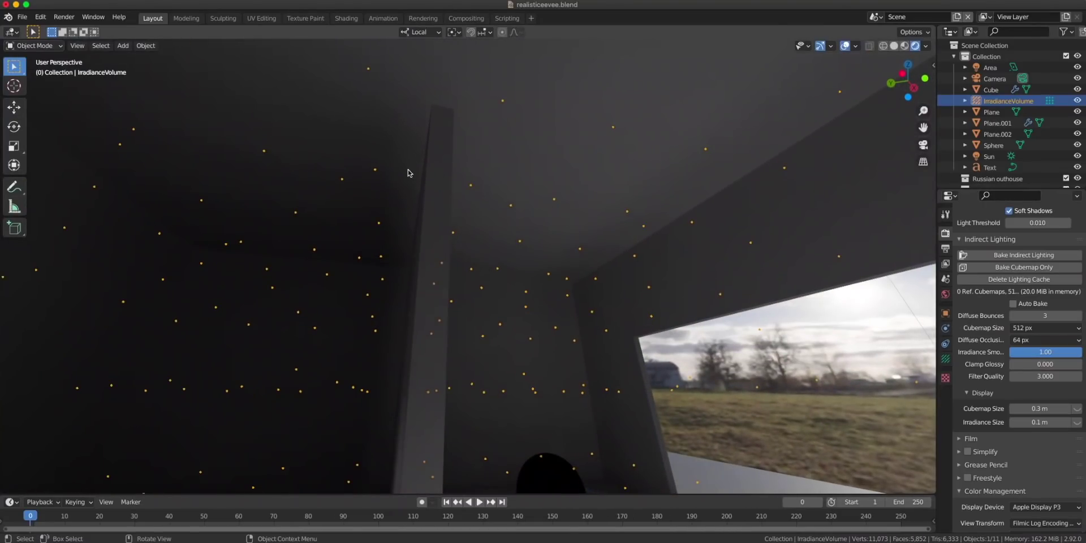
middle_click_drag(409, 173, 423, 151)
middle_click_drag(403, 295, 394, 246)
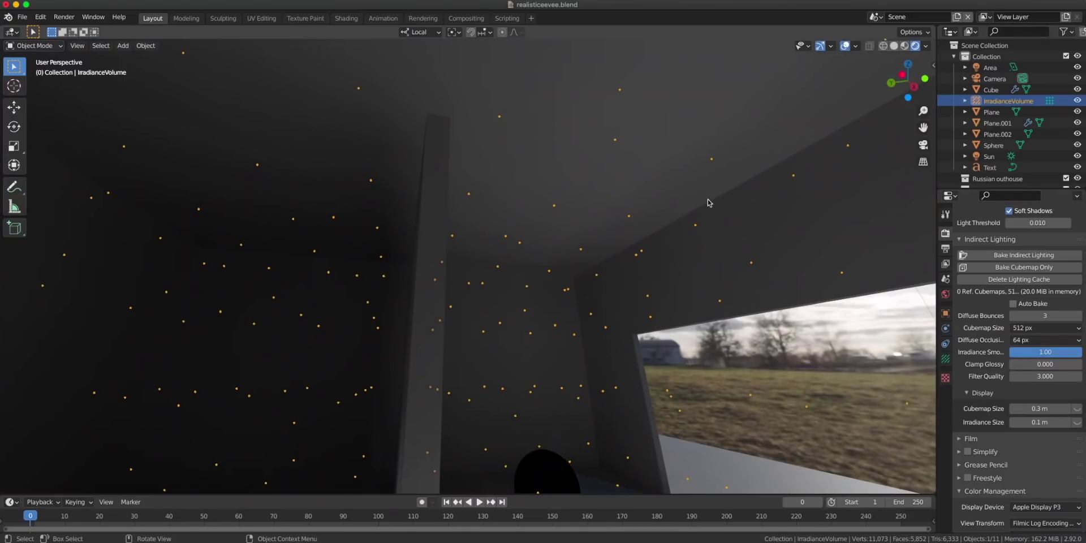
middle_click_drag(709, 202, 459, 144)
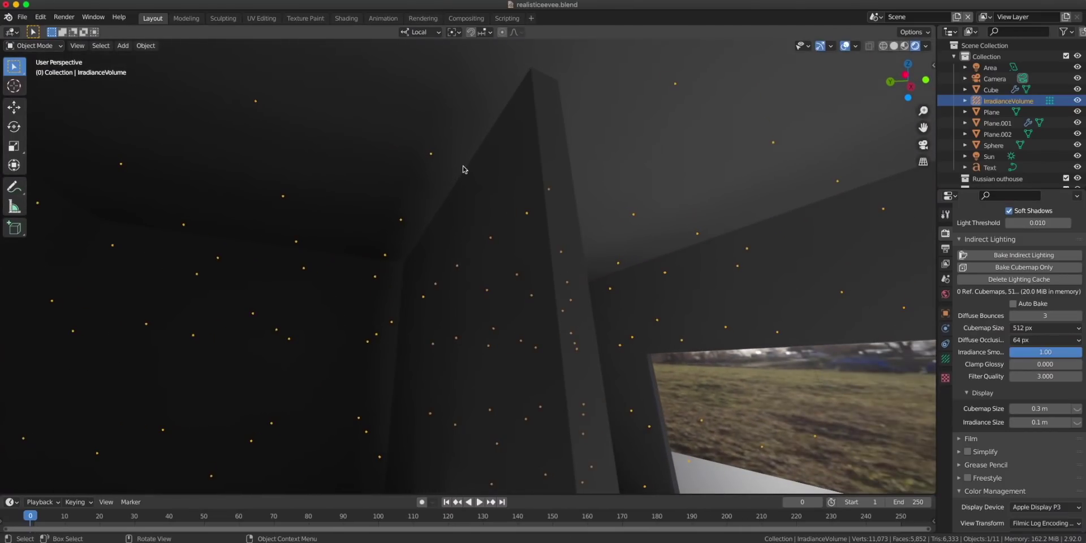
middle_click_drag(440, 238, 417, 235)
middle_click_drag(351, 181, 599, 281)
- Shift the irradiance volume along the X axis
key("g")
key("x")
key("x")
left_click(512, 207)
- Move the building's interior wall, Plane.001, sideways along its local Z axis, working from the top view
left_click(500, 247)
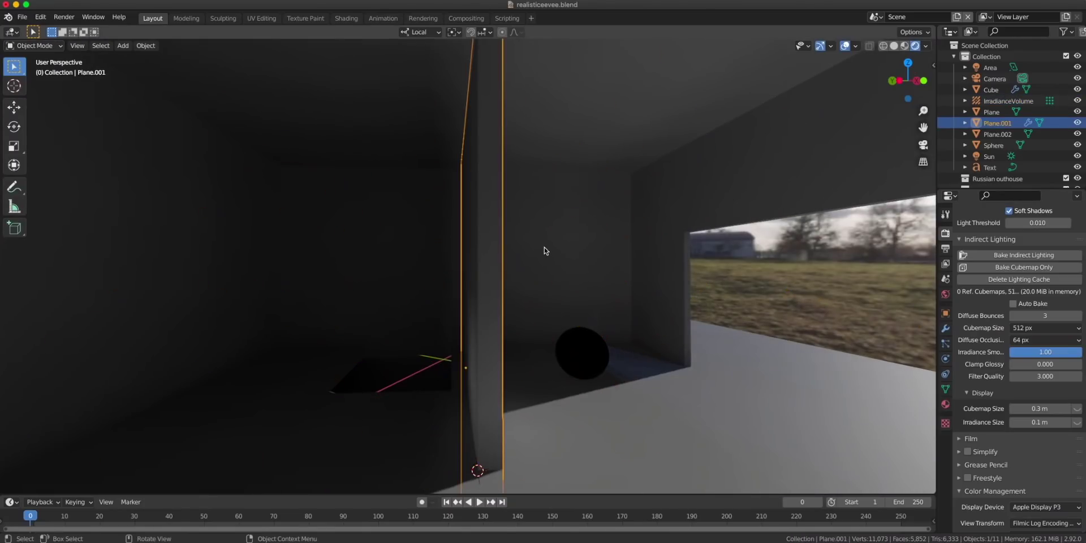
middle_click_drag(545, 249, 550, 262)
scroll(549, 261, "up", 2)
key("KP_Decimal")
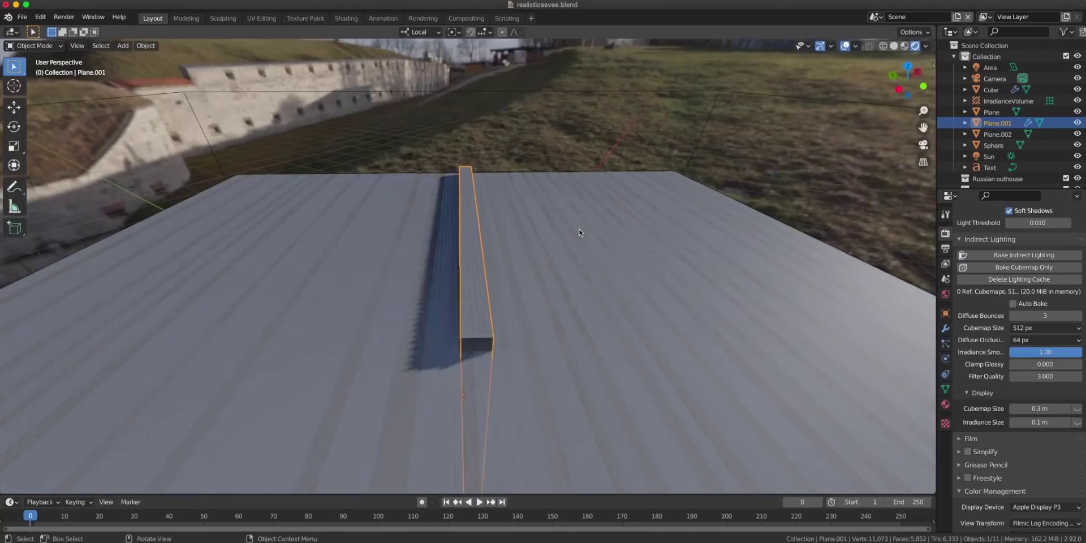
key("KP_7")
scroll(479, 282, "up", 4)
middle_click_drag(429, 301, 499, 291, "shift")
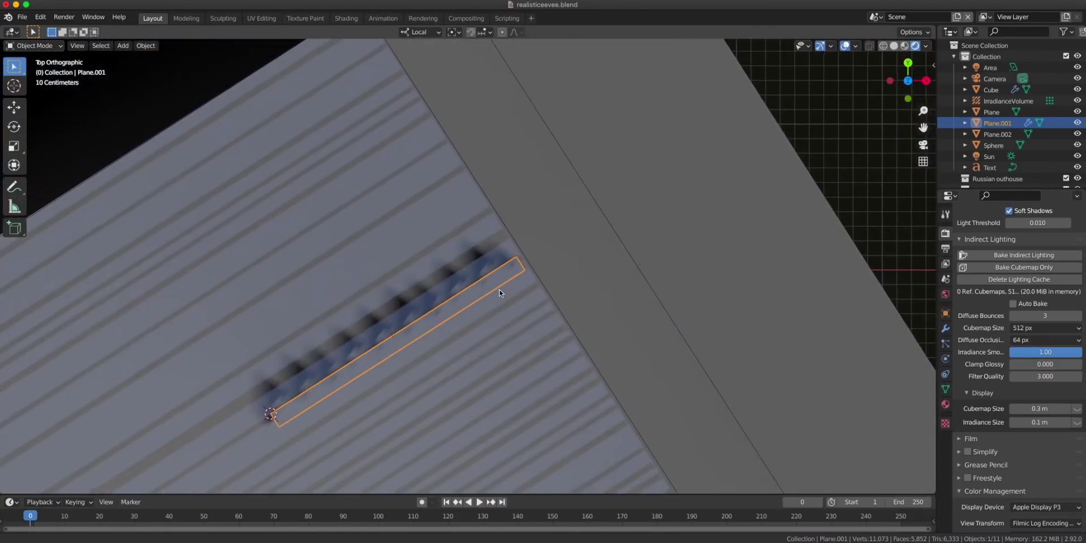
scroll(499, 291, "up", 1)
left_click(635, 206)
scroll(482, 254, "up", 3)
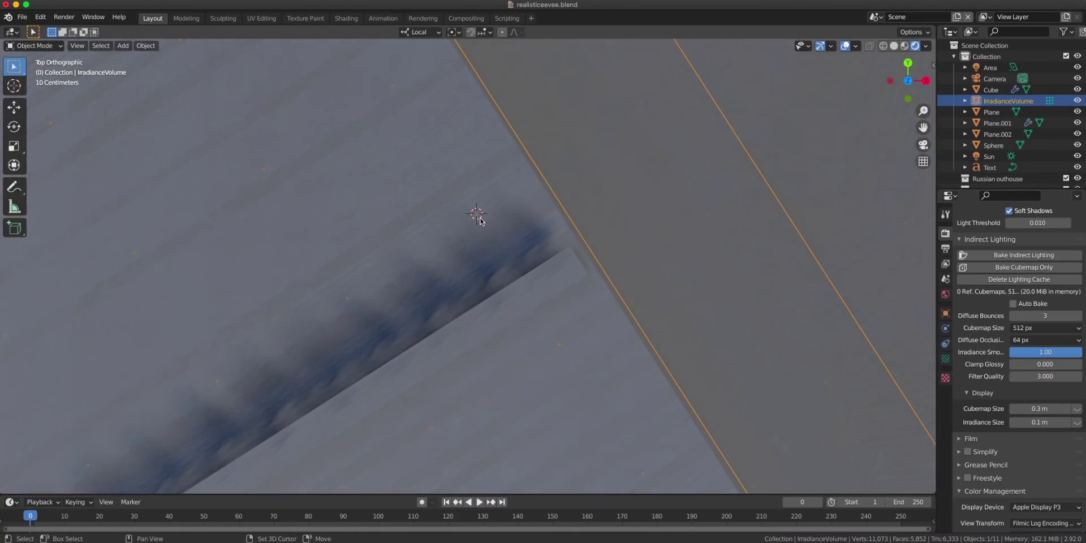
left_click(516, 298)
key("g")
key("x")
key("x")
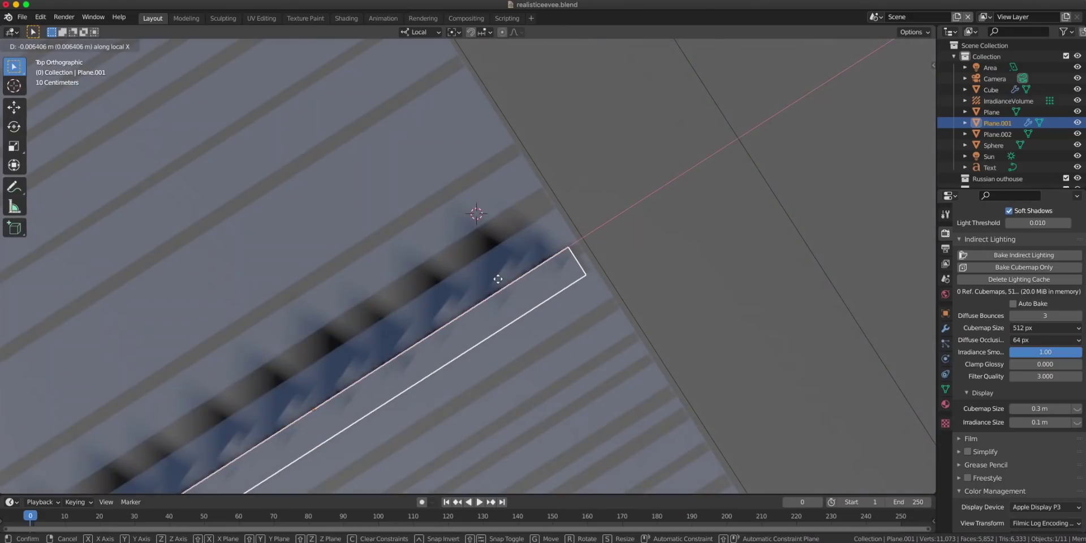
key("z")
left_click(435, 305)
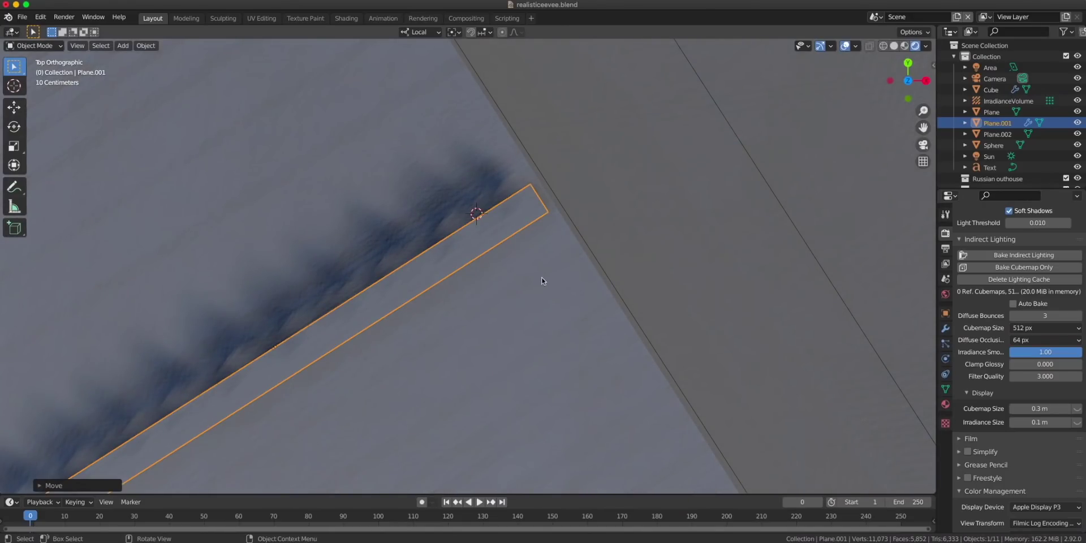
- Delete the baked lighting cache and inspect the building's lighting from inside and outside
middle_click_drag(487, 368, 599, 264)
scroll(599, 264, "down", 3)
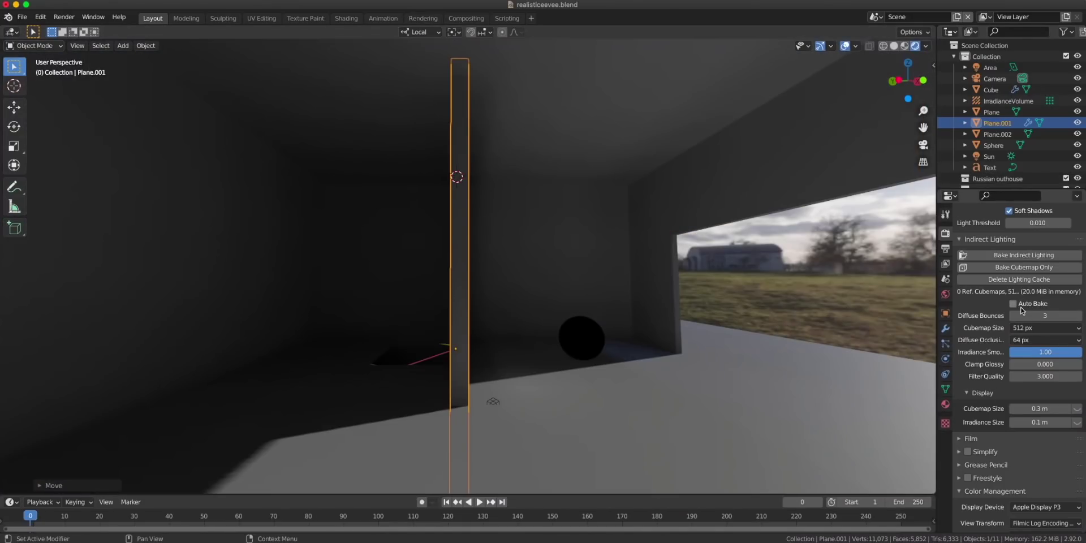
left_click(1029, 279)
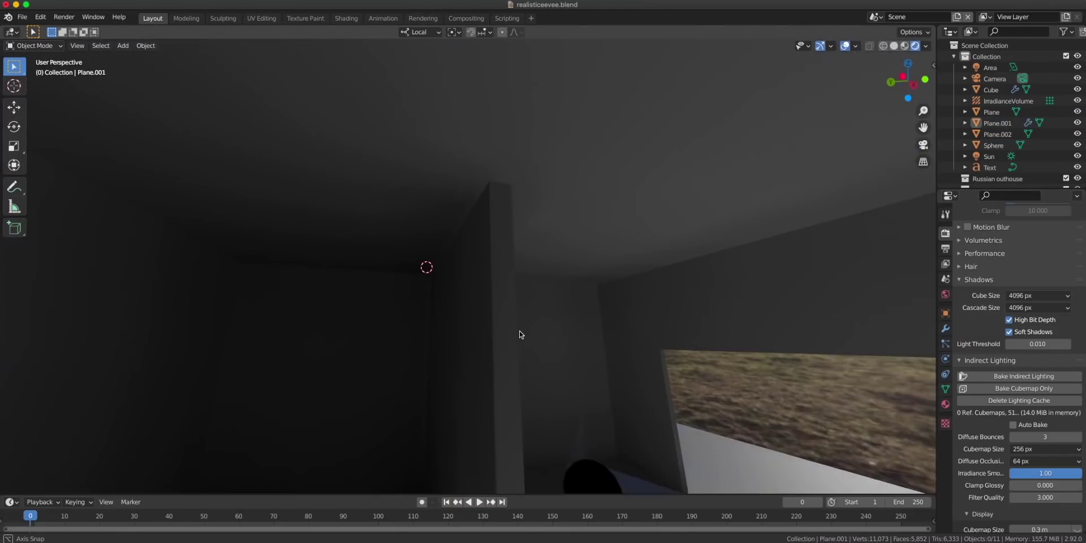
middle_click_drag(519, 337, 828, 233)
middle_click_drag(738, 174, 611, 296)
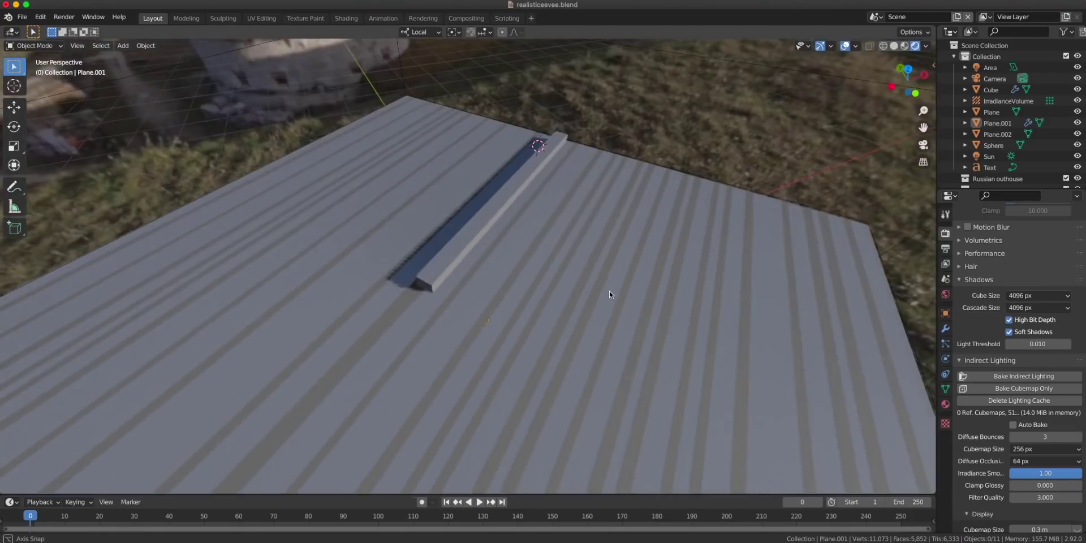
scroll(606, 305, "down", 4)
left_click(922, 145)
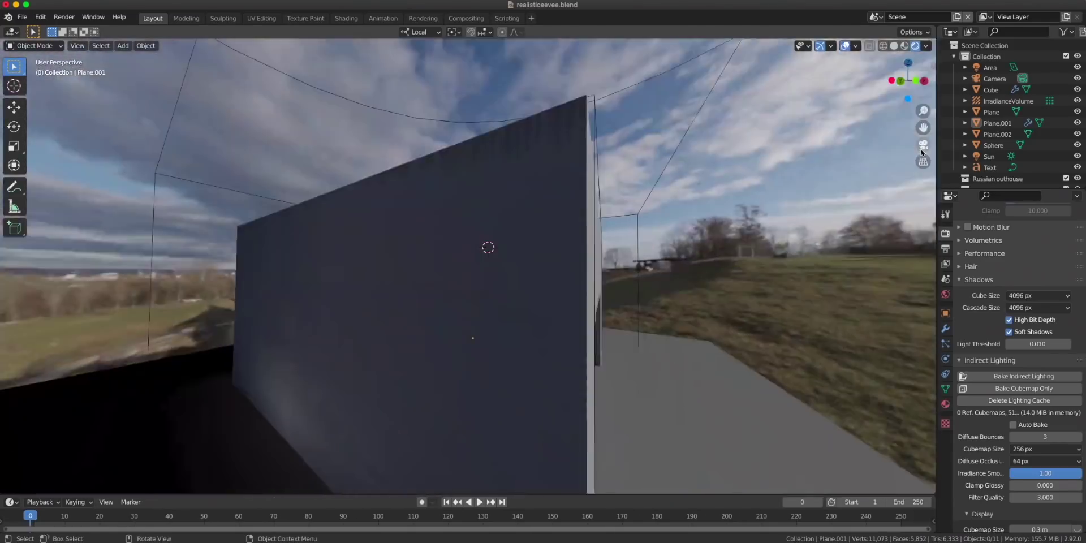
middle_click_drag(604, 274, 564, 273)
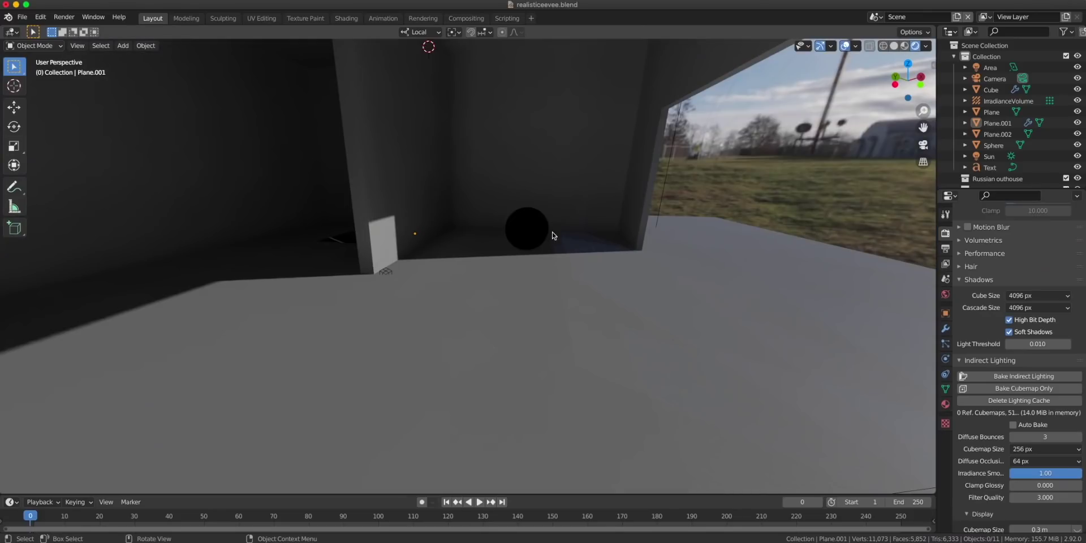
- Enable Screen Space Reflections for the scene to give the sphere reflections
left_click(526, 229)
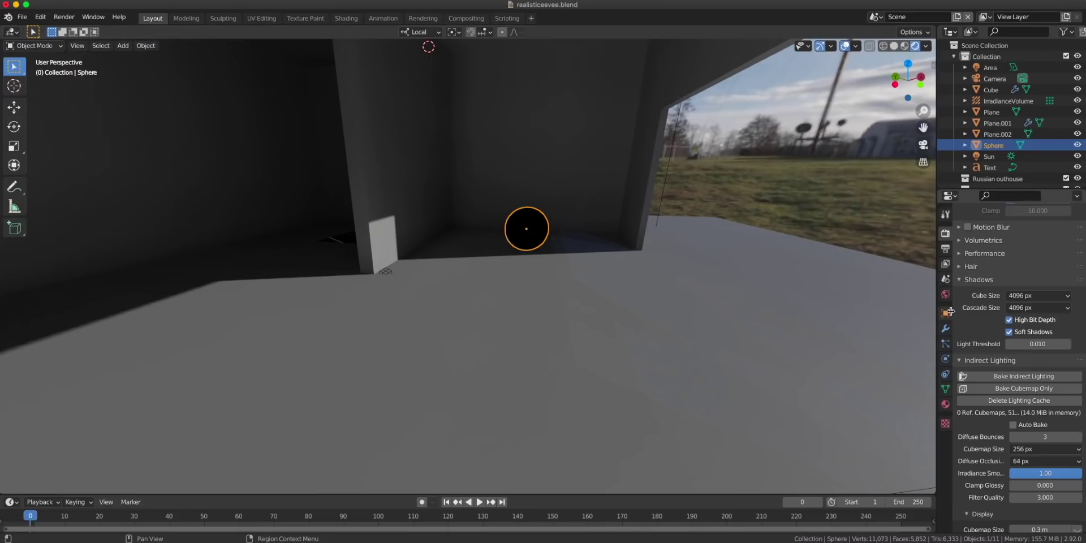
scroll(960, 361, "up", 5)
scroll(959, 361, "up", 6)
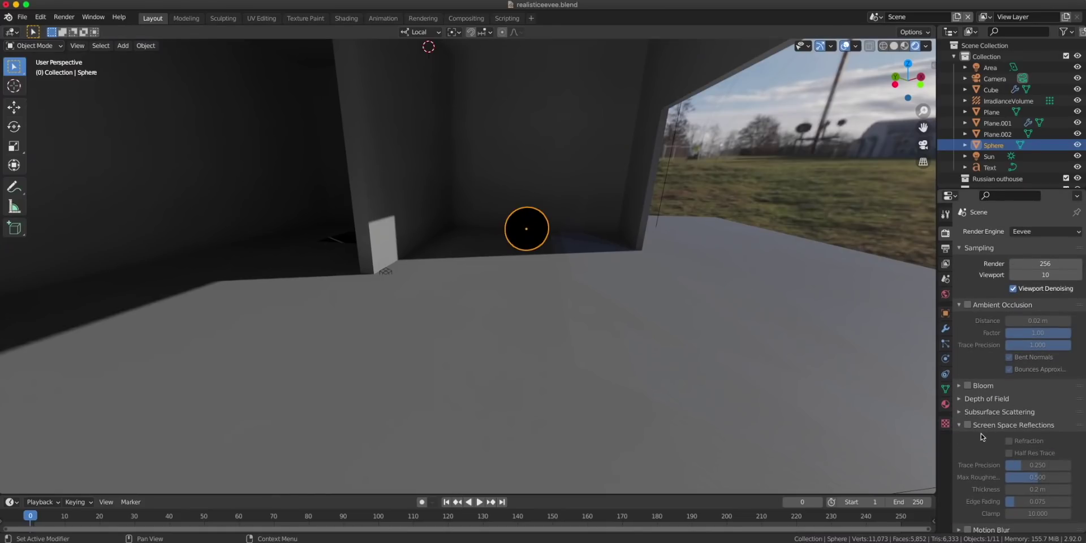
left_click(966, 424)
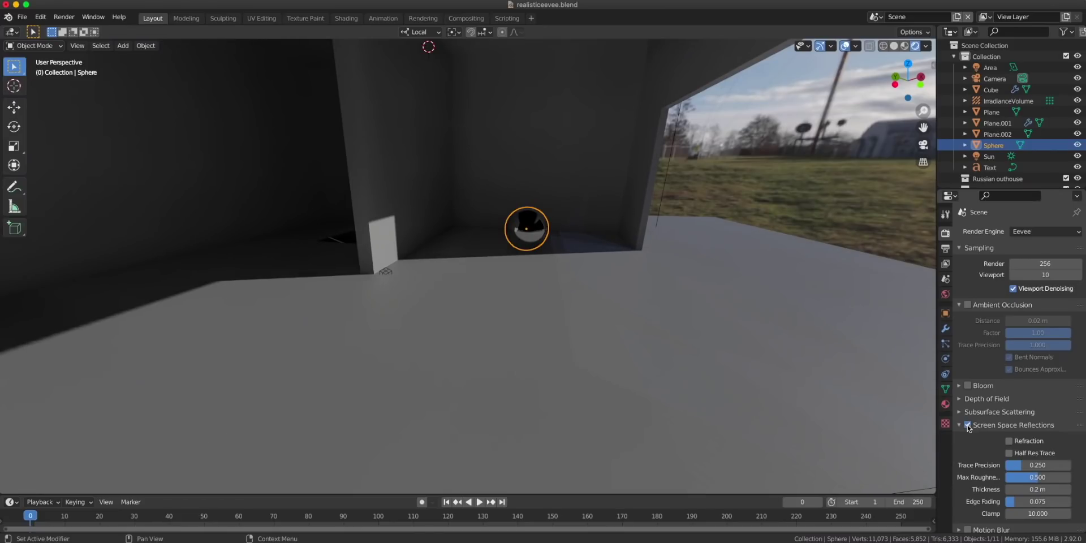
key("alt+a")
- Examine the reflections on the sphere up close and from varying distances
scroll(702, 309, "up", 4)
scroll(702, 313, "up", 2)
middle_click_drag(702, 312, 616, 319)
scroll(577, 376, "up", 4)
scroll(617, 319, "up", 2)
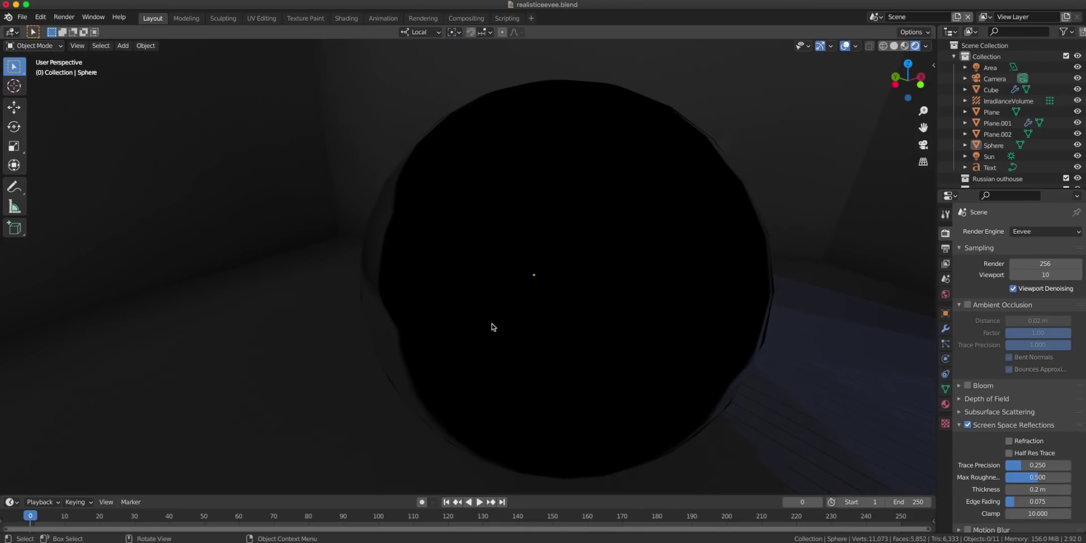
scroll(630, 333, "down", 2)
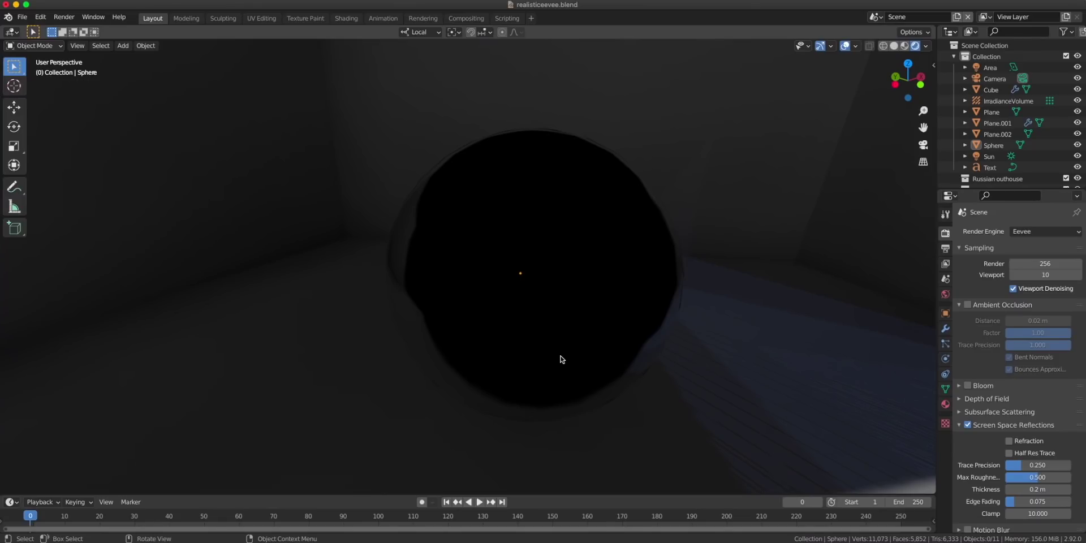
scroll(561, 359, "down", 2)
scroll(562, 359, "up", 3)
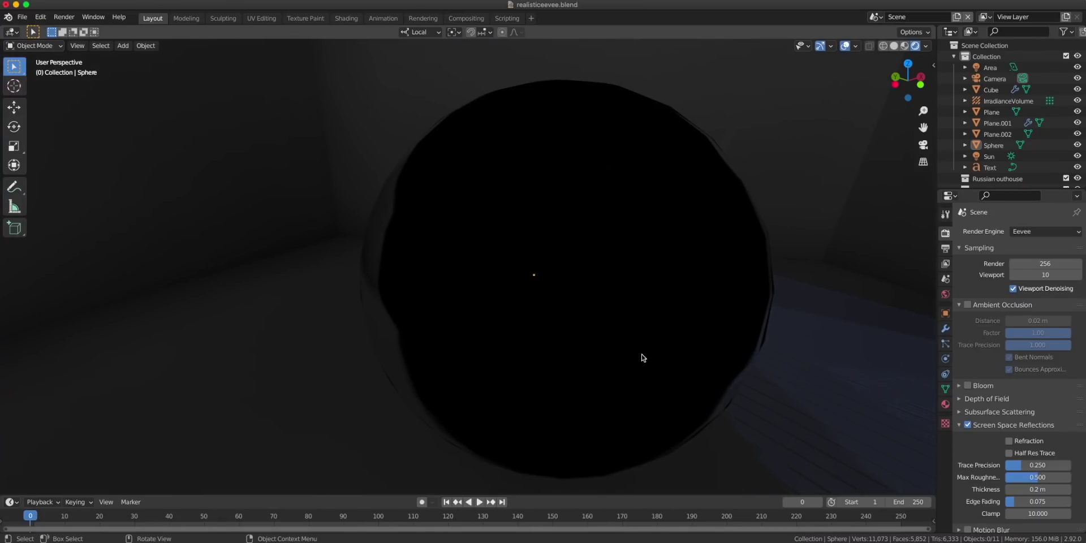
middle_click_drag(646, 355, 589, 338, "shift")
scroll(589, 338, "up", 4)
scroll(586, 341, "down", 2)
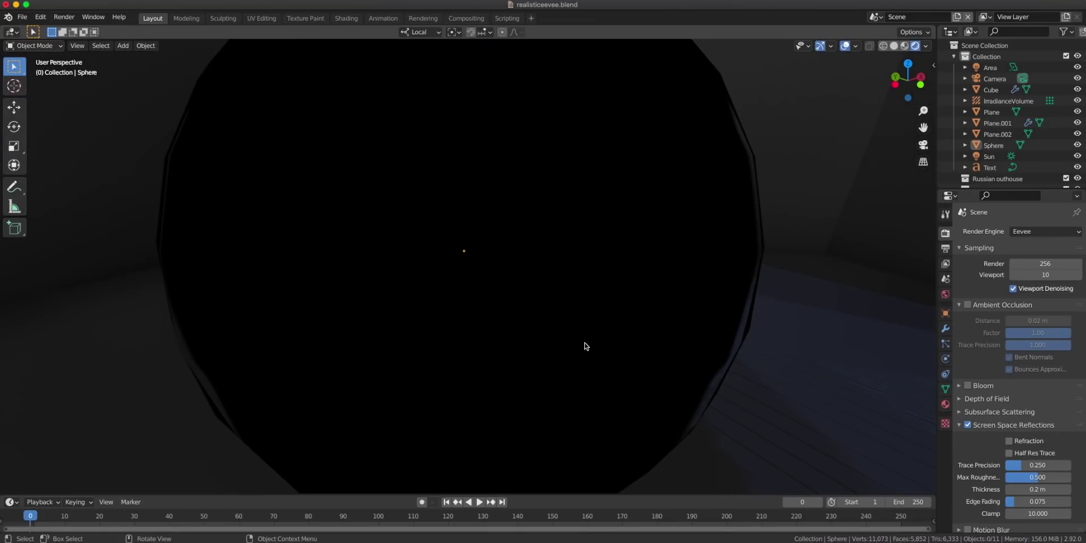
scroll(563, 312, "down", 2)
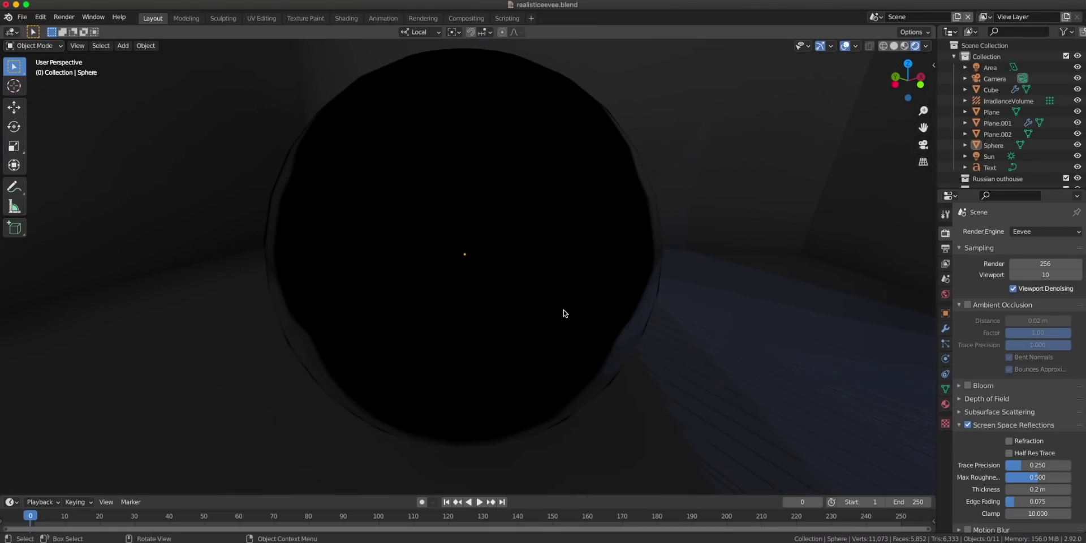
- Add a Reflection Cubemap light probe at the sphere and scale it down to about 0.28
scroll(563, 312, "down", 4)
key("shift+a")
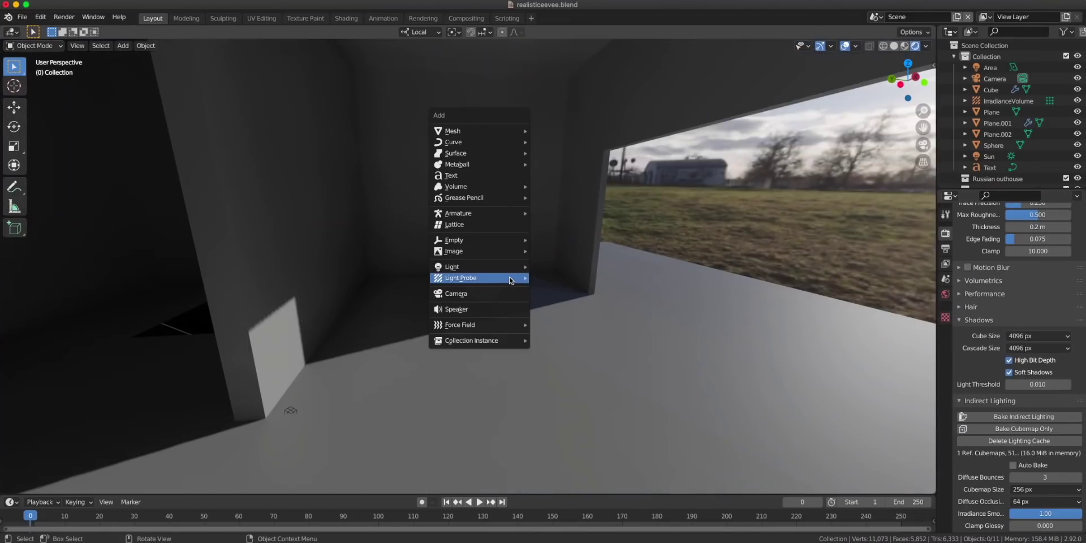
mouse_move(514, 279)
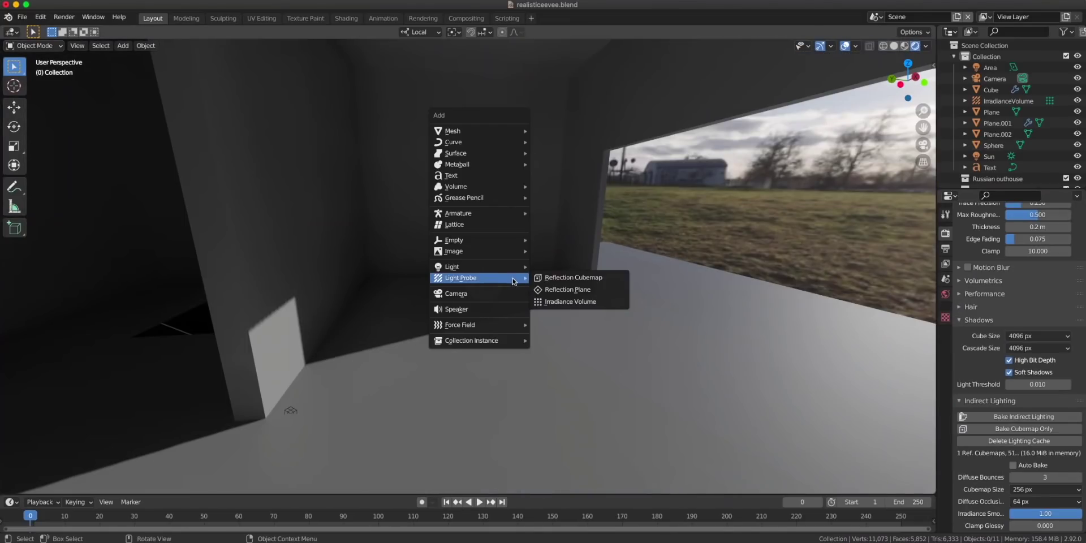
left_click(573, 279)
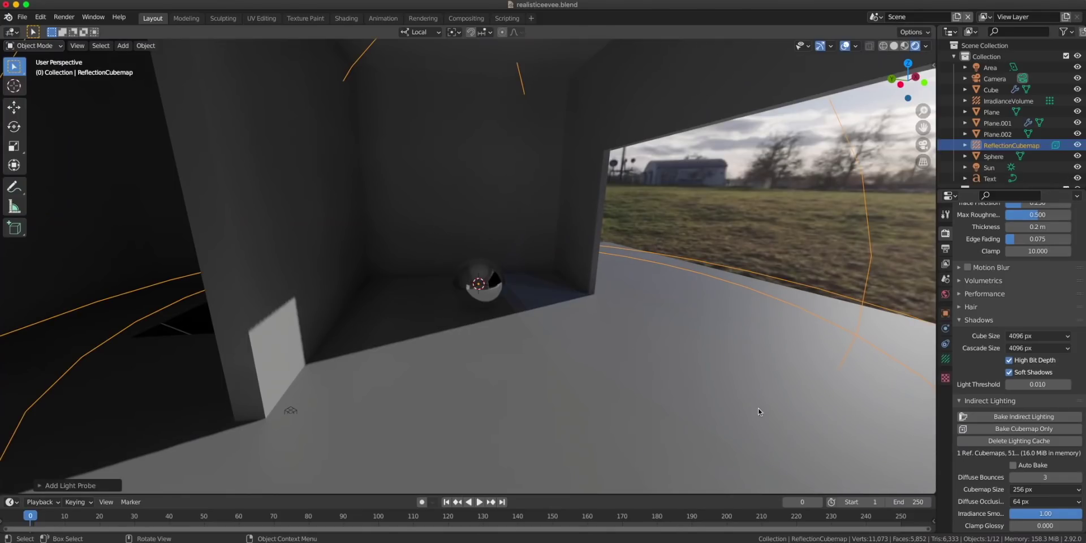
key("s")
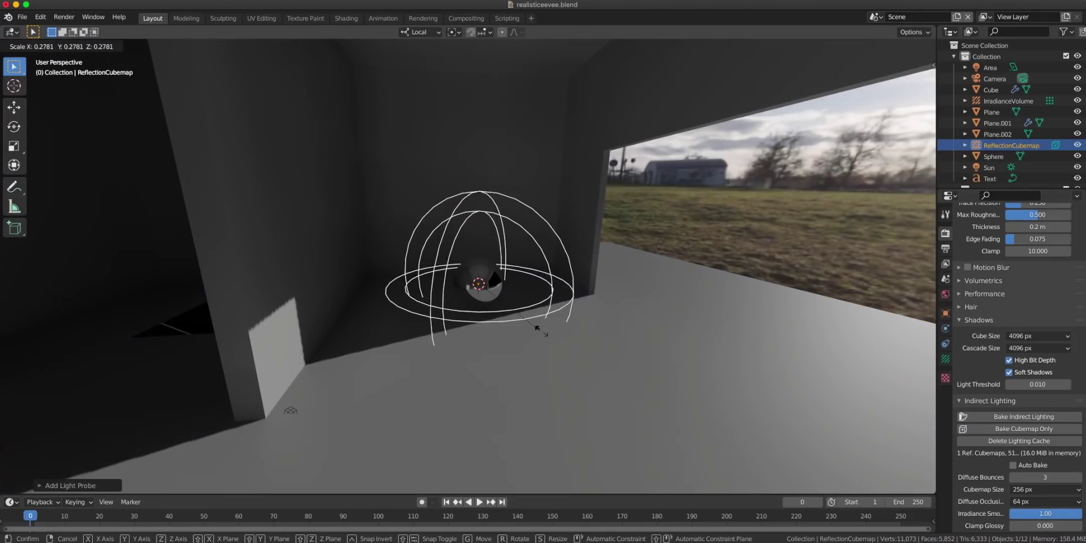
left_click(540, 332)
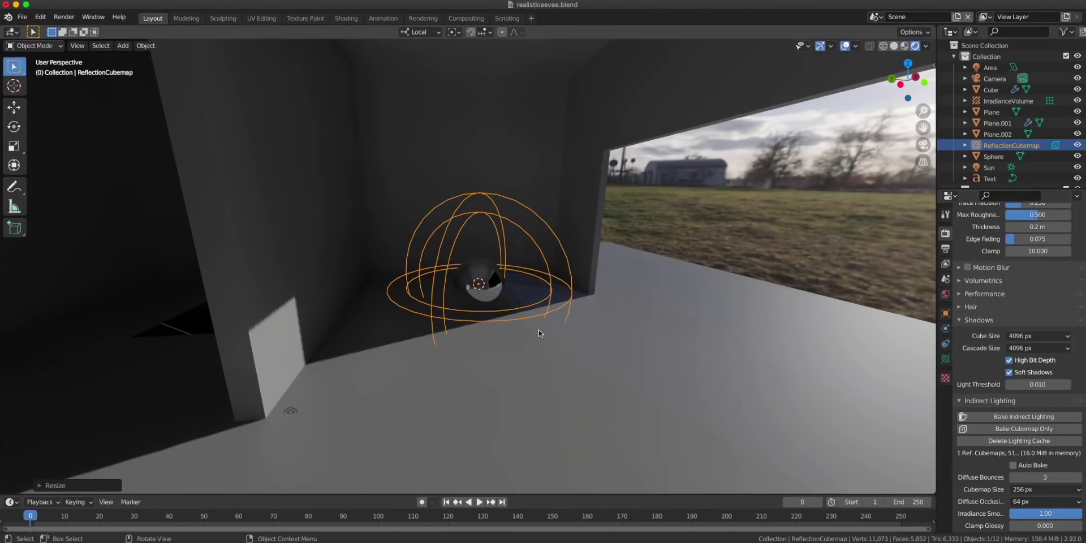
- Bake only the cubemap for the Reflection Cubemap probe and inspect the sphere's reflections up close
left_click(1013, 428)
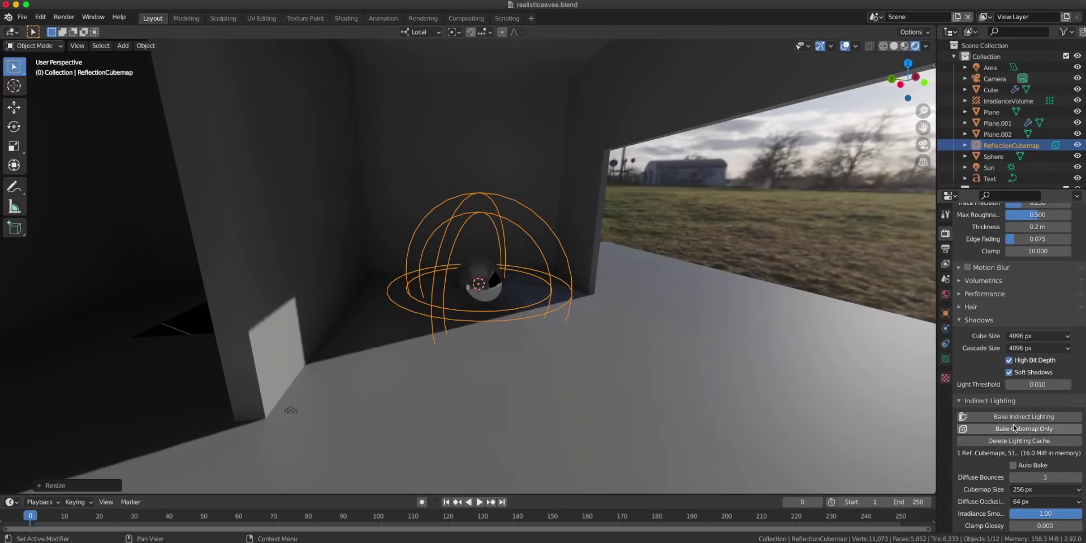
scroll(619, 285, "up", 6)
middle_click_drag(619, 285, 516, 295)
scroll(532, 288, "up", 4)
scroll(526, 288, "up", 4)
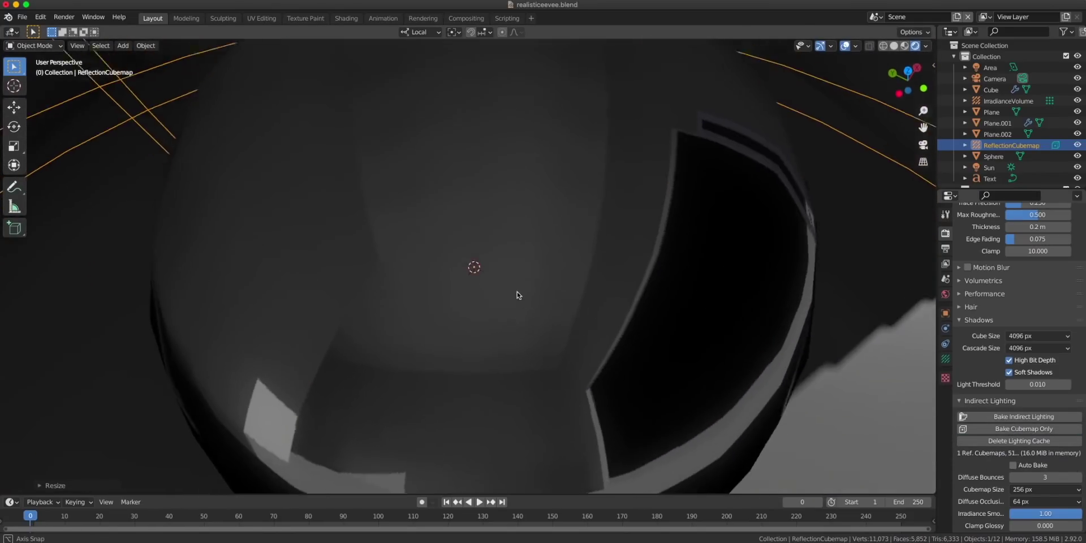
scroll(518, 295, "down", 8)
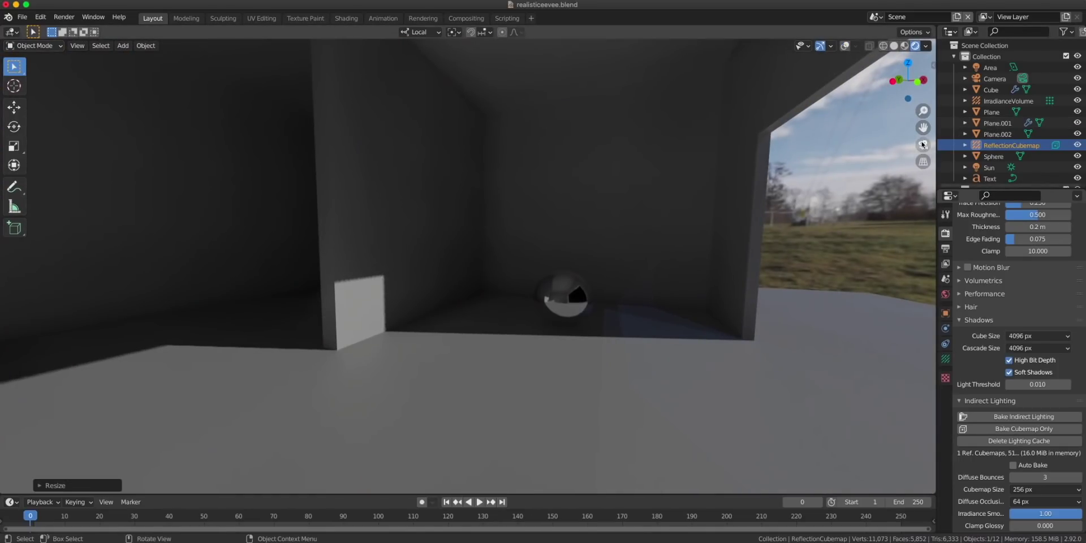
- Look through the camera and toggle Ambient Occlusion to compare its effect on the room's shading
left_click(923, 145)
scroll(1023, 320, "up", 8)
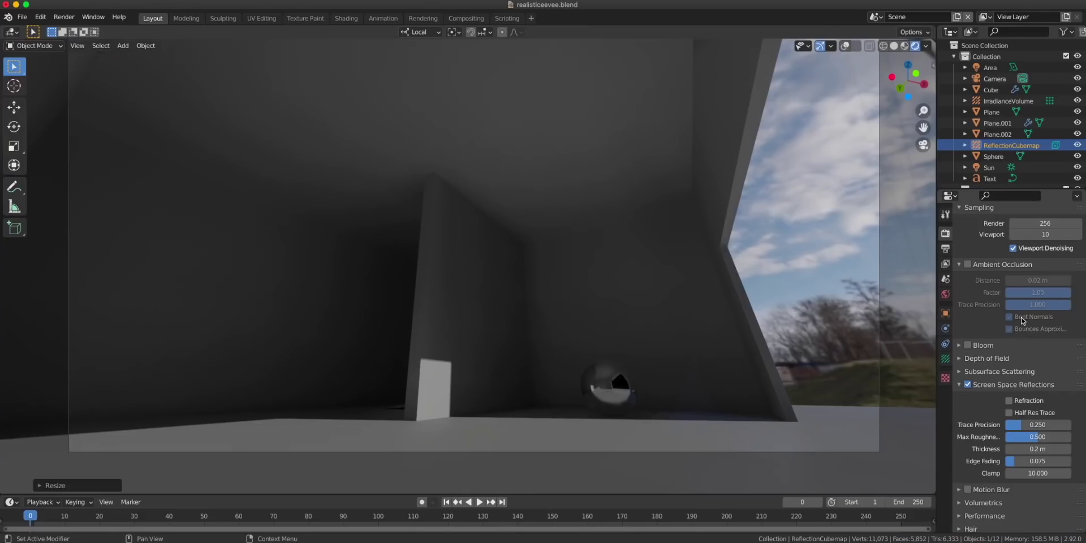
scroll(1022, 321, "up", 3)
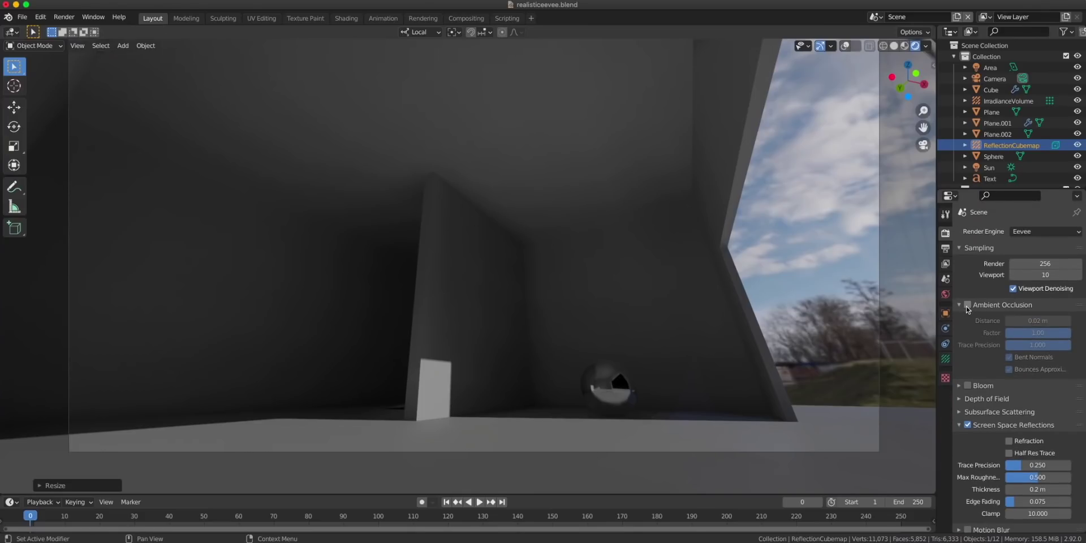
left_click(966, 305)
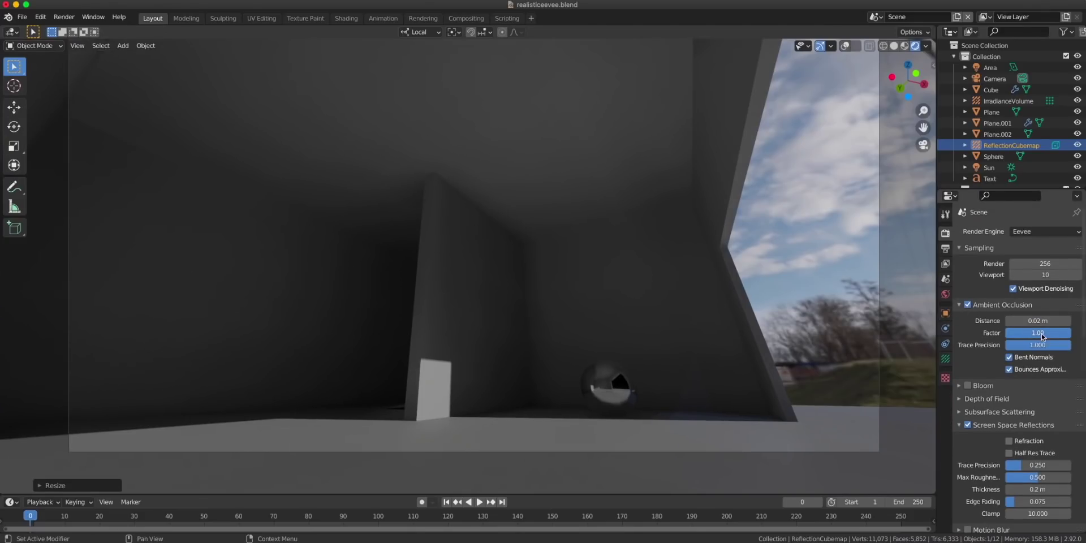
mouse_move(1039, 321)
left_mouse_down()
mouse_move(1050, 320)
mouse_move(1038, 321)
left_mouse_up()
left_click(966, 305)
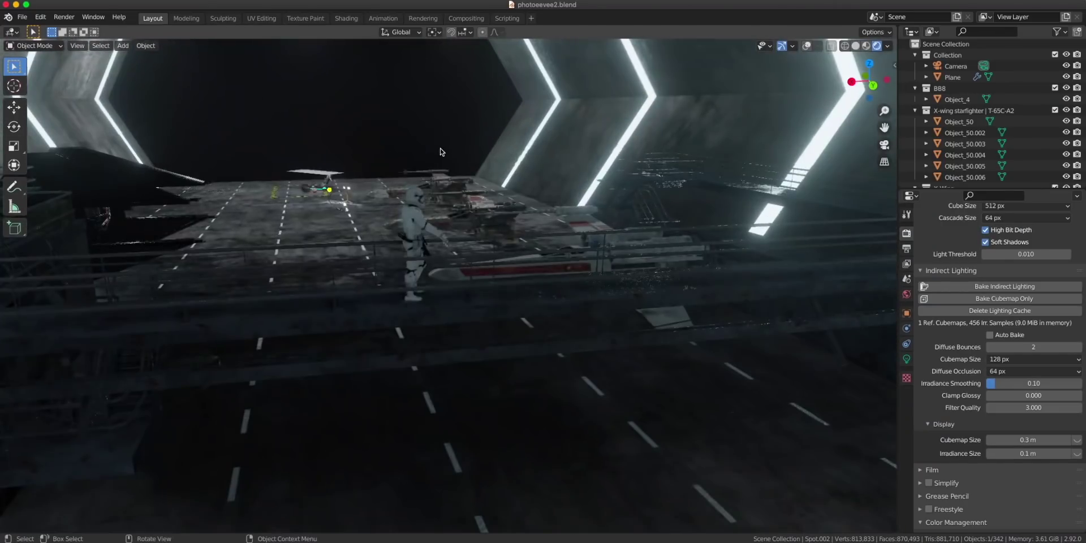
- In the photoeevee2 hangar scene, move in to the orange-and-white droid and select the reflection cubemap surrounding it
middle_click_drag(440, 151, 315, 151)
middle_click_drag(617, 195, 111, 201, "shift")
middle_click_drag(622, 237, 395, 231, "shift")
middle_click_drag(848, 306, 678, 285, "shift")
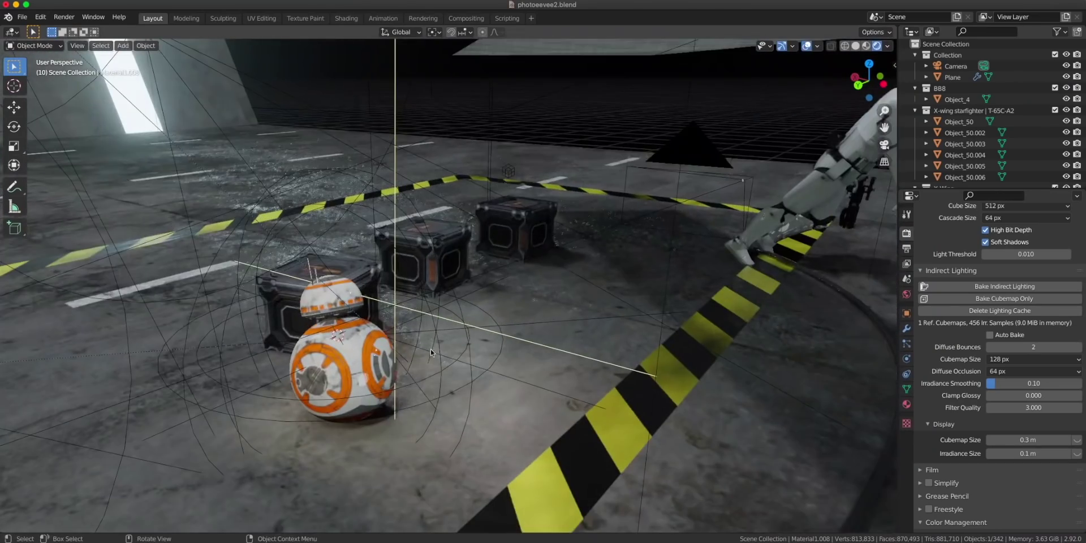
middle_click_drag(509, 339, 713, 370)
left_click(540, 334)
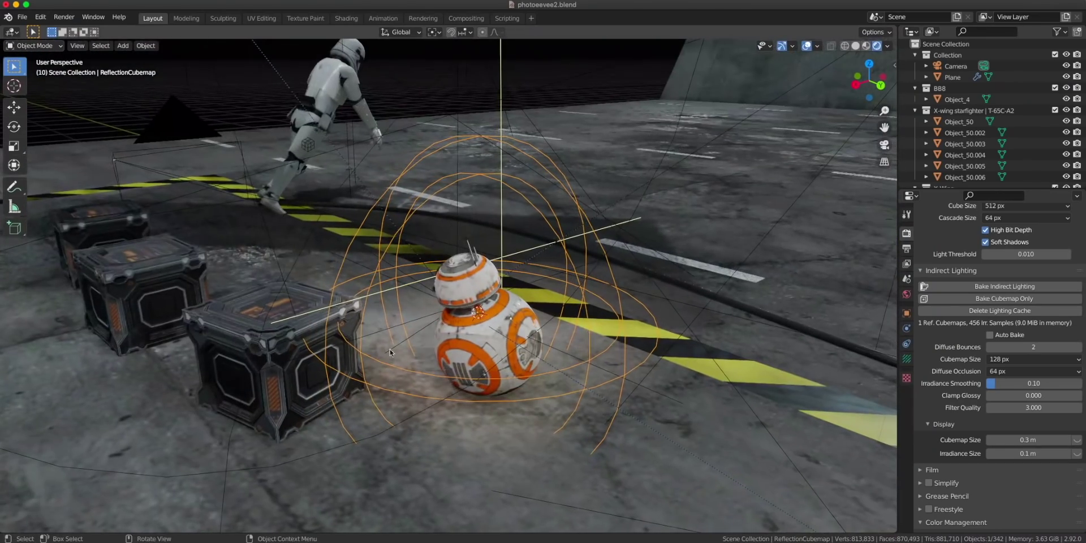
- Examine the droid's reflections and the background ships through the camera, from the full frame and up close
left_click(885, 145)
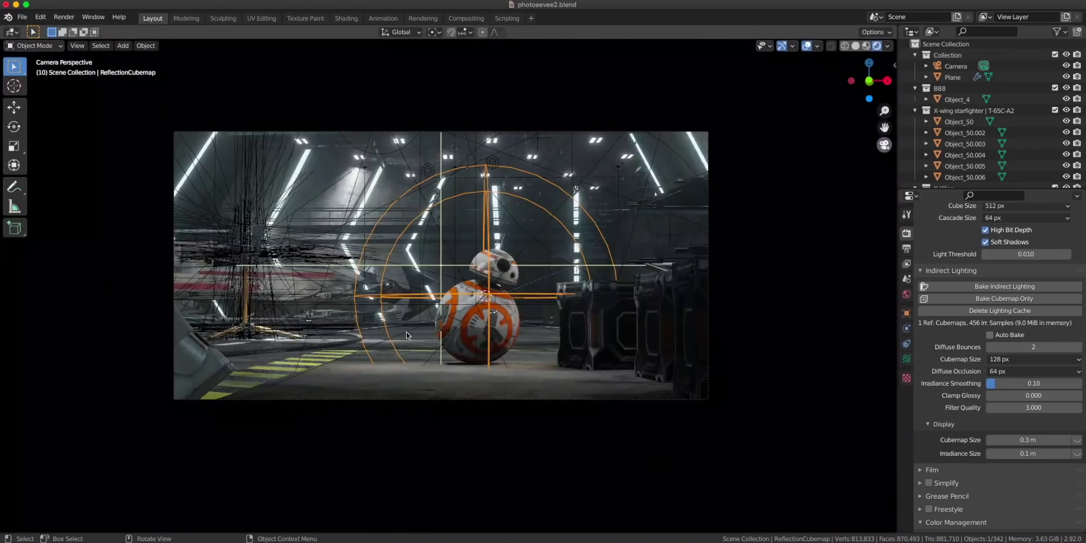
scroll(416, 316, "up", 6)
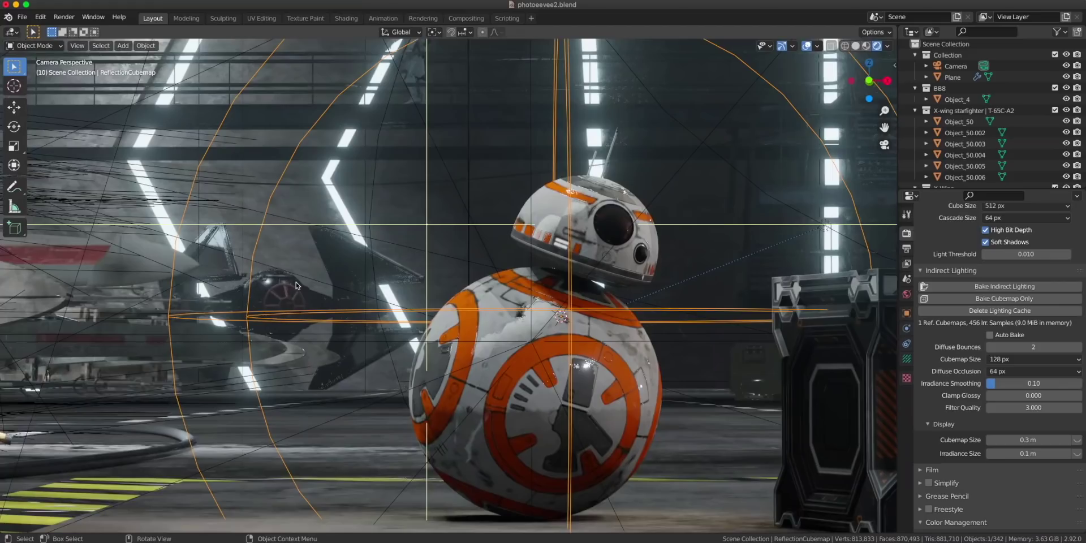
scroll(304, 290, "down", 8)
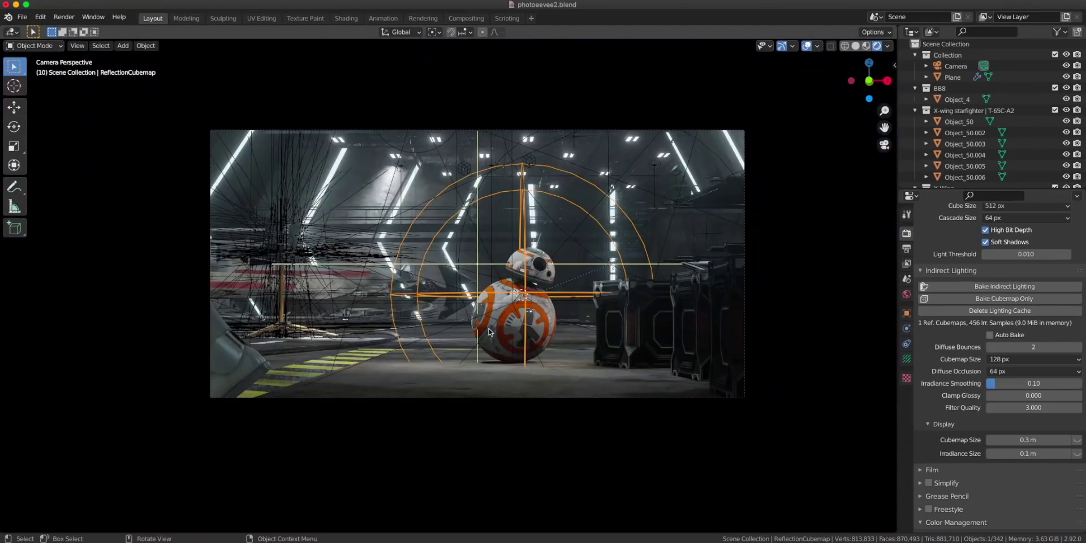
scroll(410, 327, "up", 10)
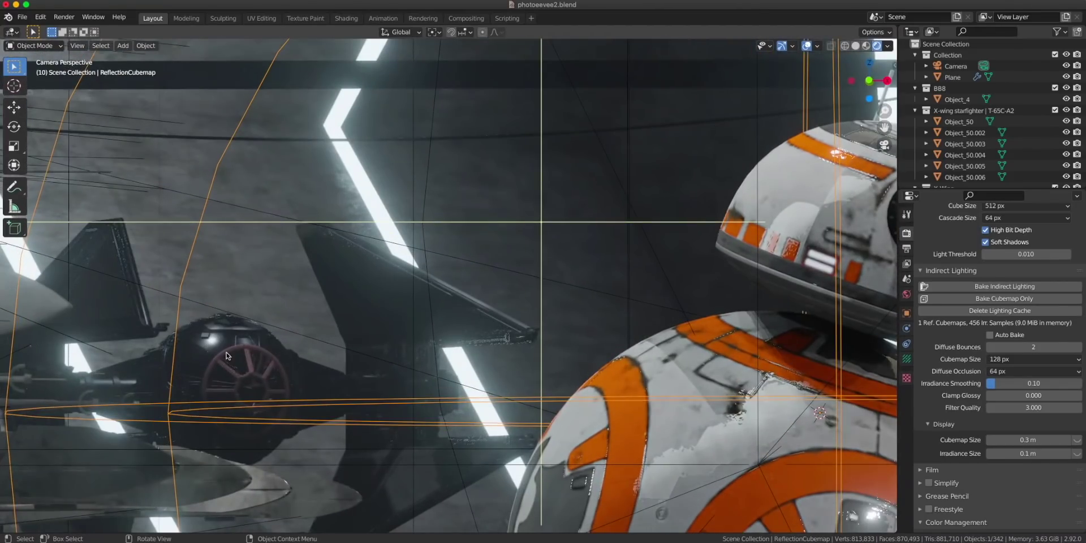
- Leave the camera view, show the whole hangar from outside and select its irradiance volume
key("KP_0")
middle_click_drag(605, 238, 586, 304, "shift")
scroll(616, 355, "down", 6)
scroll(616, 355, "down", 10)
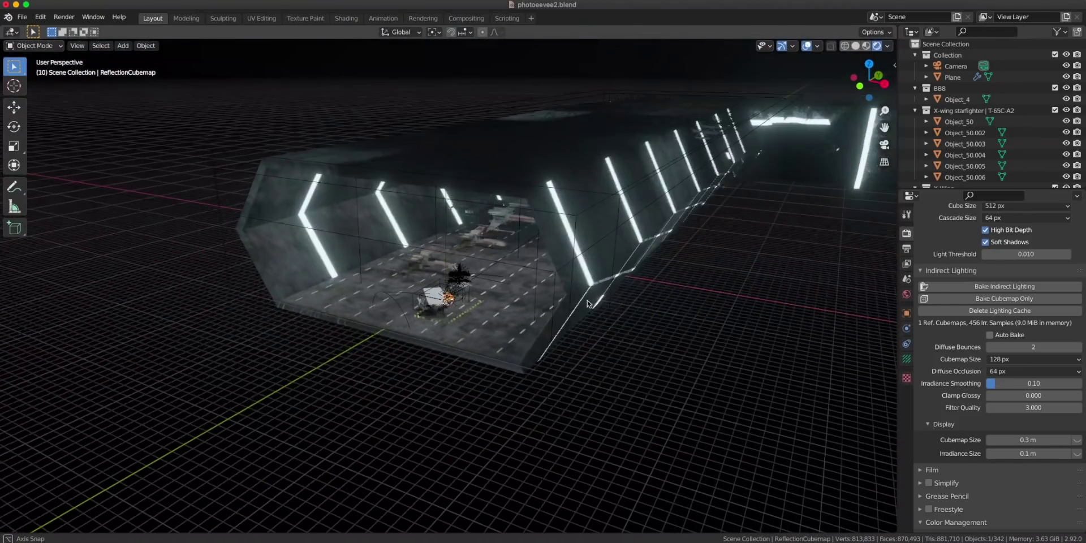
left_click(576, 216)
- Examine the irradiance volume's sample points and the hangar's wall lighting from inside, including with the area lights hidden
middle_click_drag(564, 255, 598, 214)
scroll(581, 246, "up", 4)
middle_click_drag(598, 213, 585, 316, "shift")
scroll(545, 314, "up", 2)
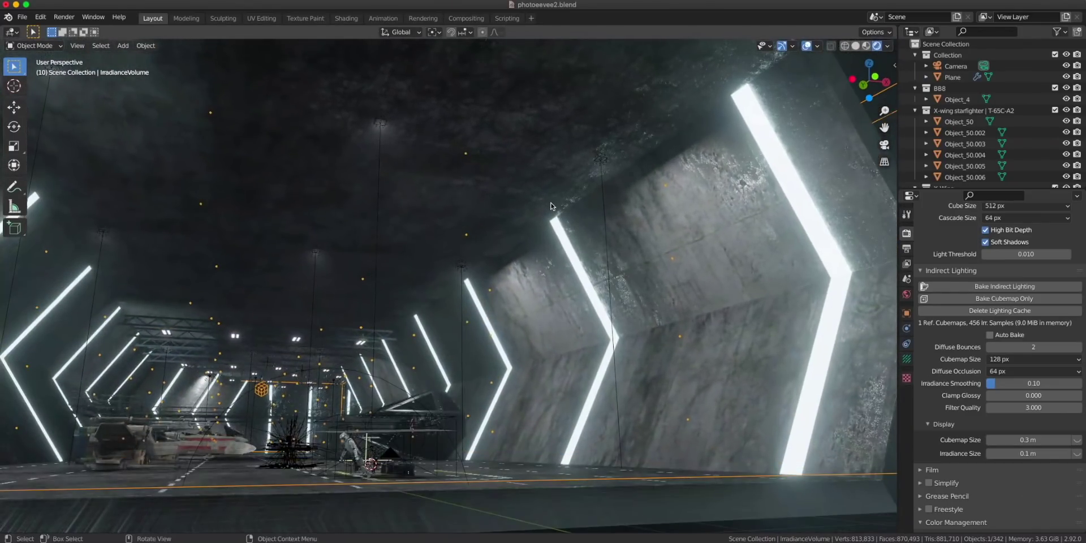
middle_click_drag(577, 351, 650, 345)
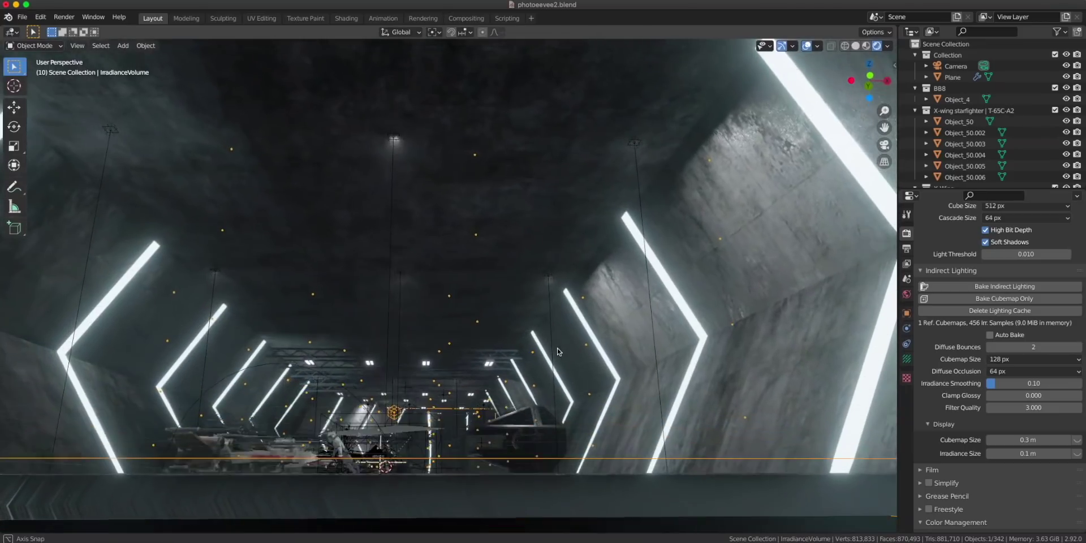
scroll(1016, 141, "down", 10)
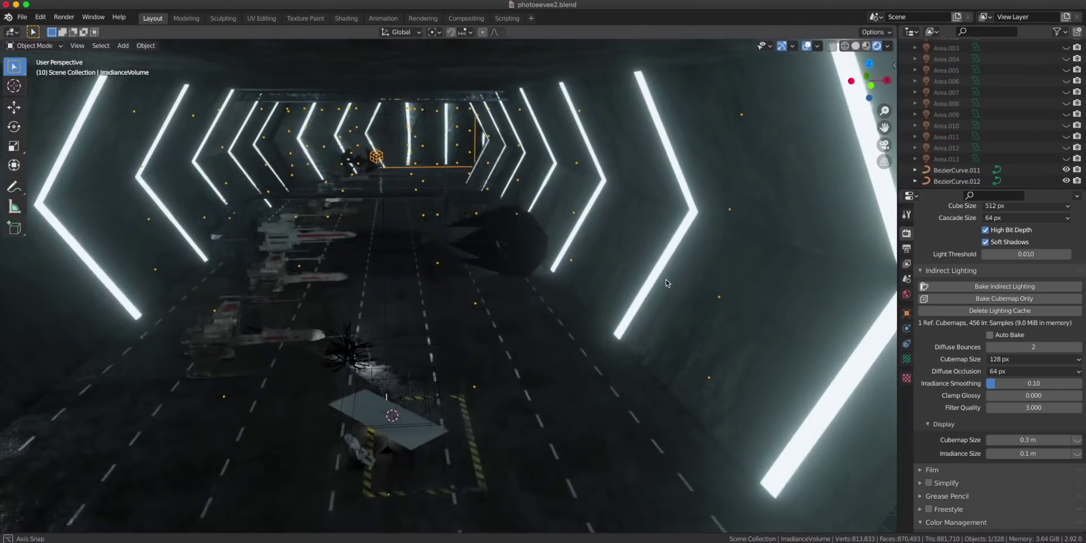
middle_click_drag(667, 283, 454, 285)
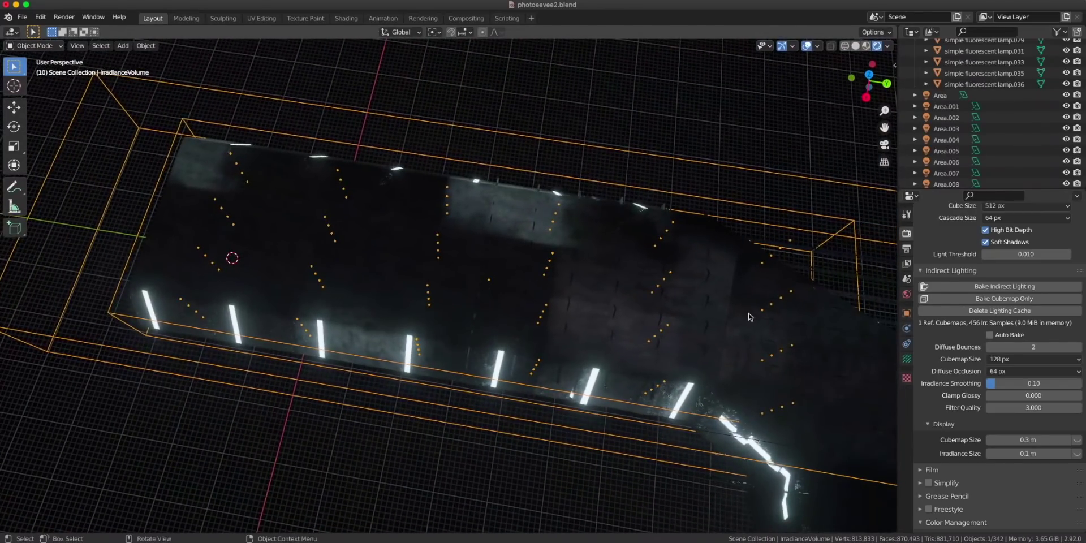
- Inspect the white plane, the stormtrooper and the droid inside the striped floor area from several angles
middle_click_drag(748, 317, 236, 268, "shift")
scroll(235, 267, "up", 8)
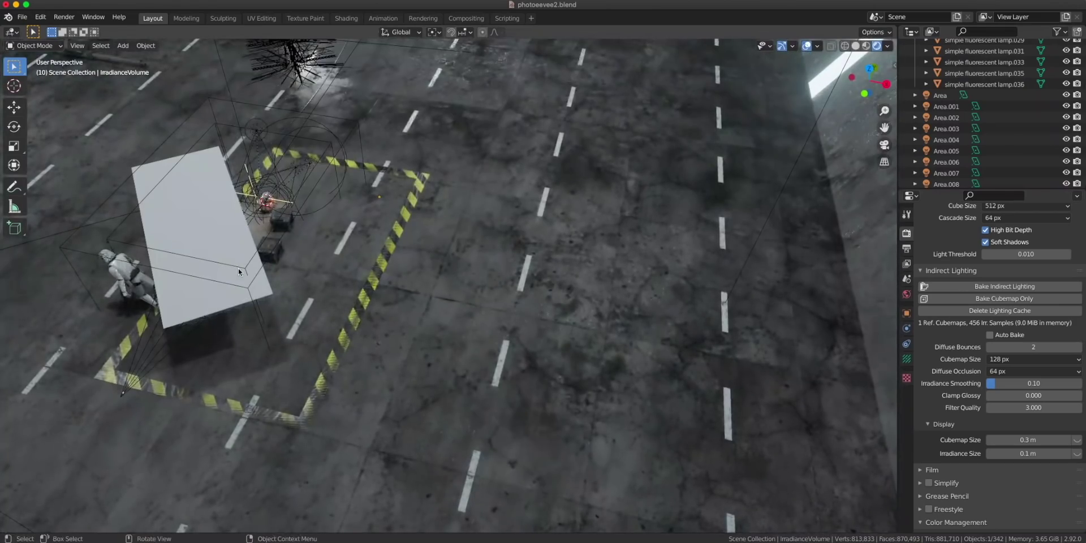
middle_click_drag(370, 262, 665, 261)
scroll(527, 324, "up", 5)
scroll(392, 291, "up", 5)
scroll(589, 334, "down", 3)
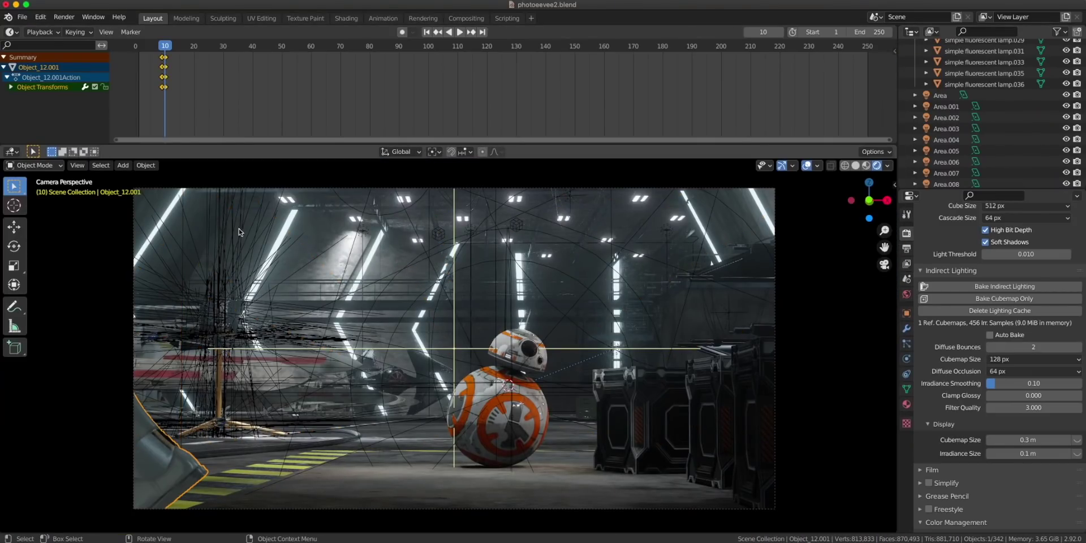
- Scrub between frames 9 and 10 to compare the stormtrooper's keyframed positions in the camera view
scroll(266, 92, "up", 10)
middle_click_drag(281, 90, 850, 78)
scroll(423, 90, "up", 6)
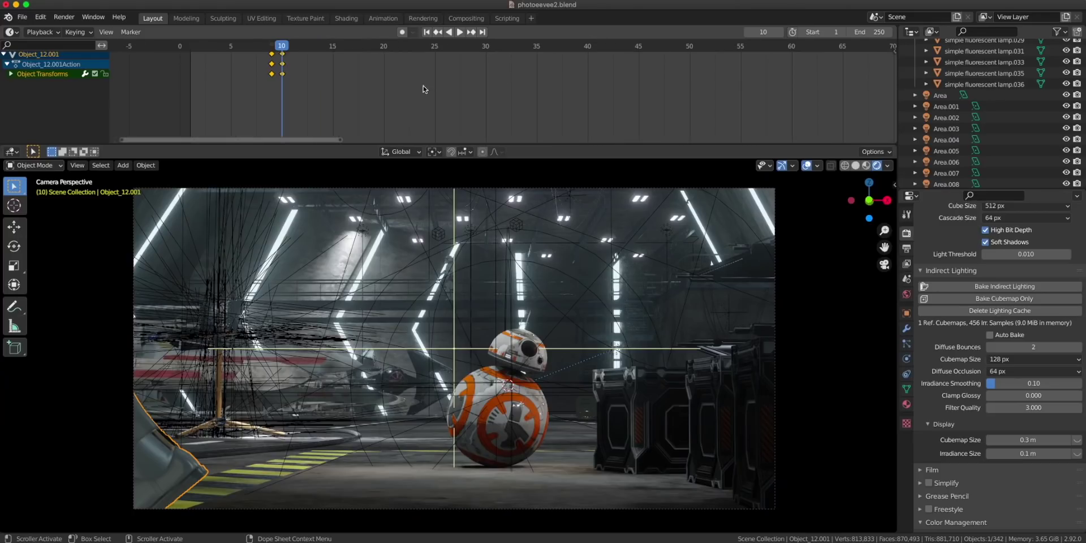
scroll(429, 82, "up", 3)
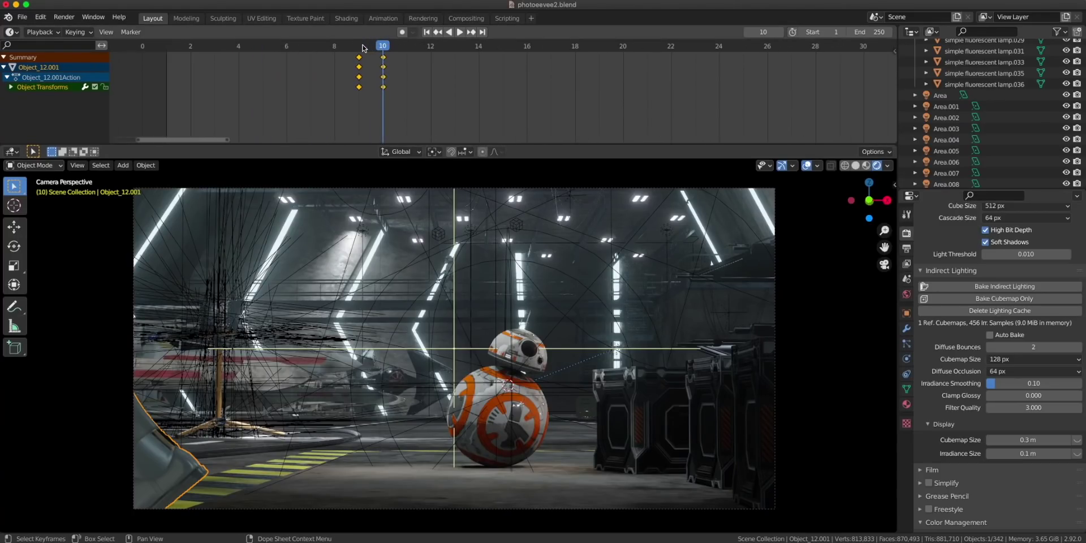
left_click_drag(363, 48, 355, 48)
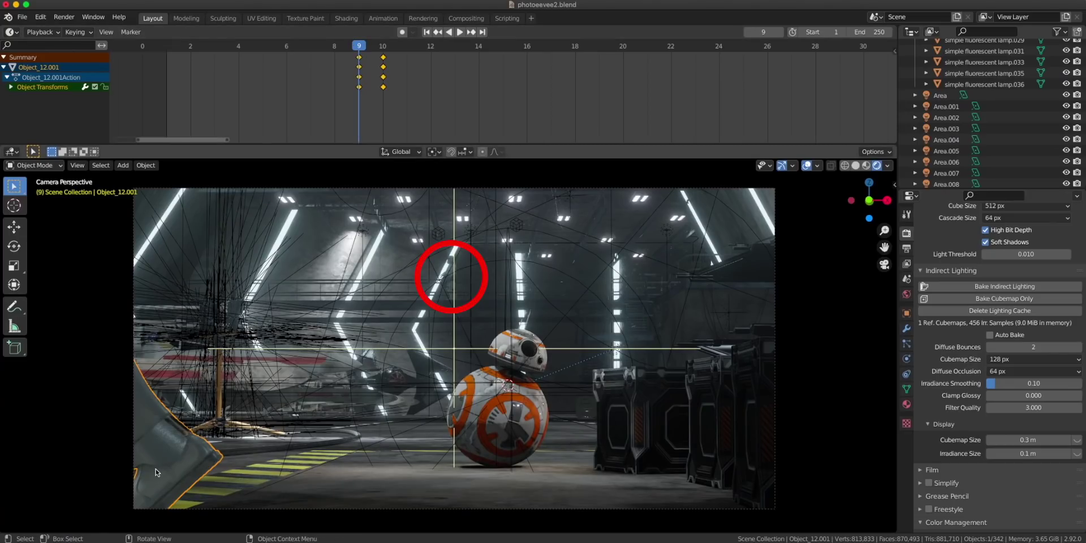
left_click(382, 48)
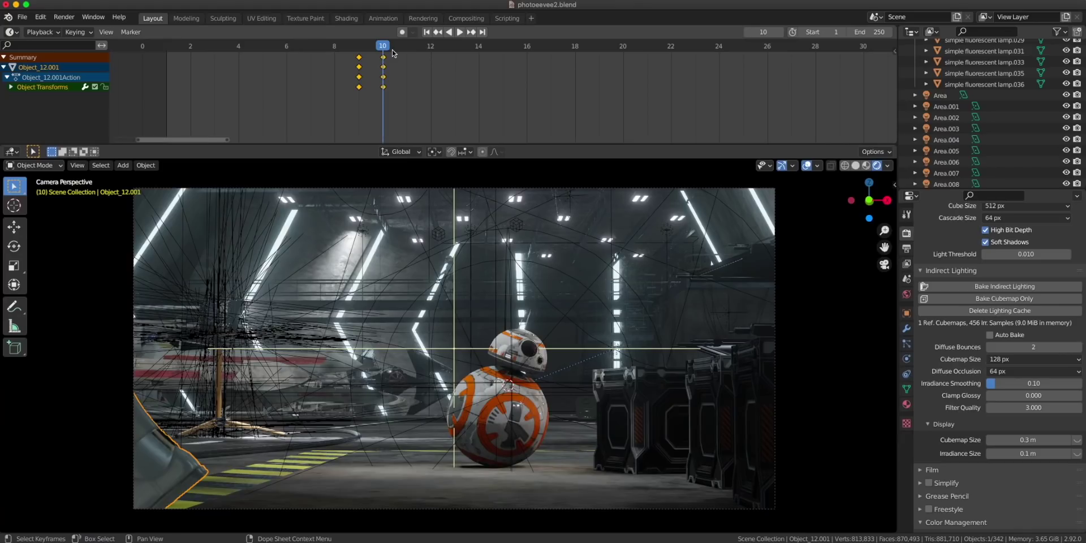